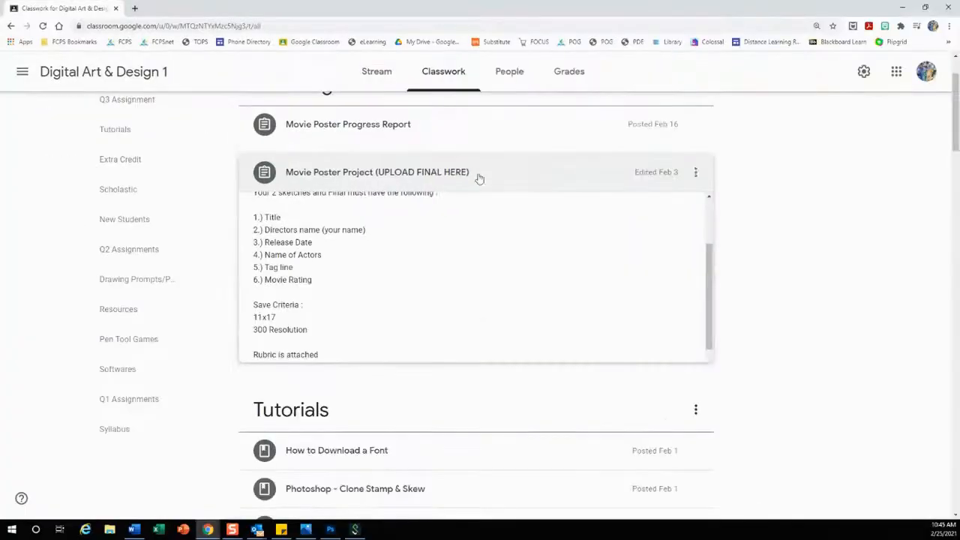
Review the Movie Poster Project requirements and save criteria in the Classroom assignment, and switch to Photoshop
scroll(389, 290, "up", 3)
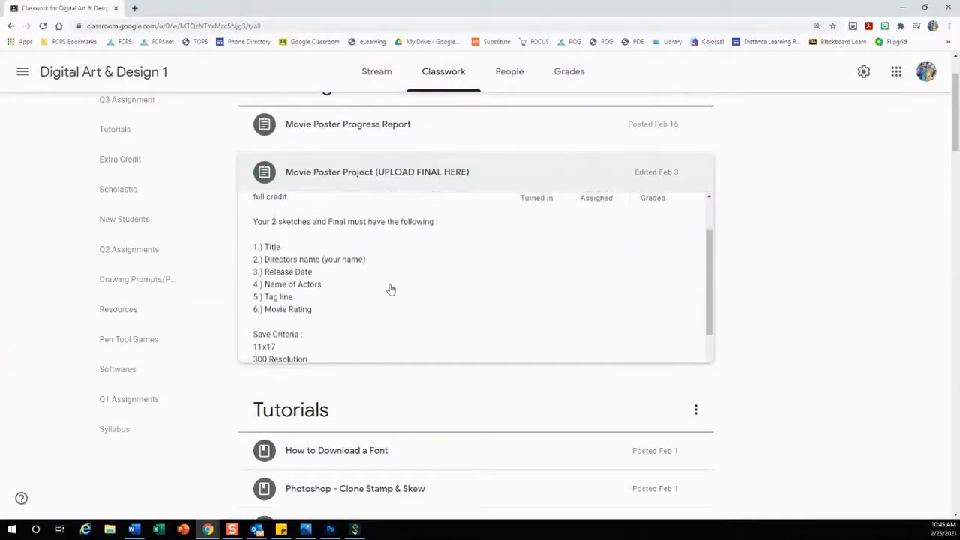
scroll(390, 290, "down", 1)
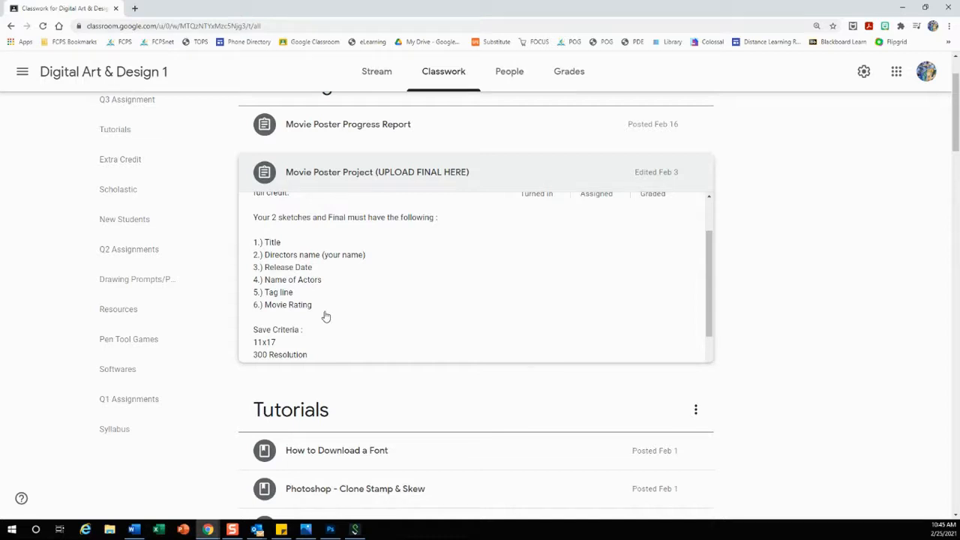
scroll(365, 298, "down", 2)
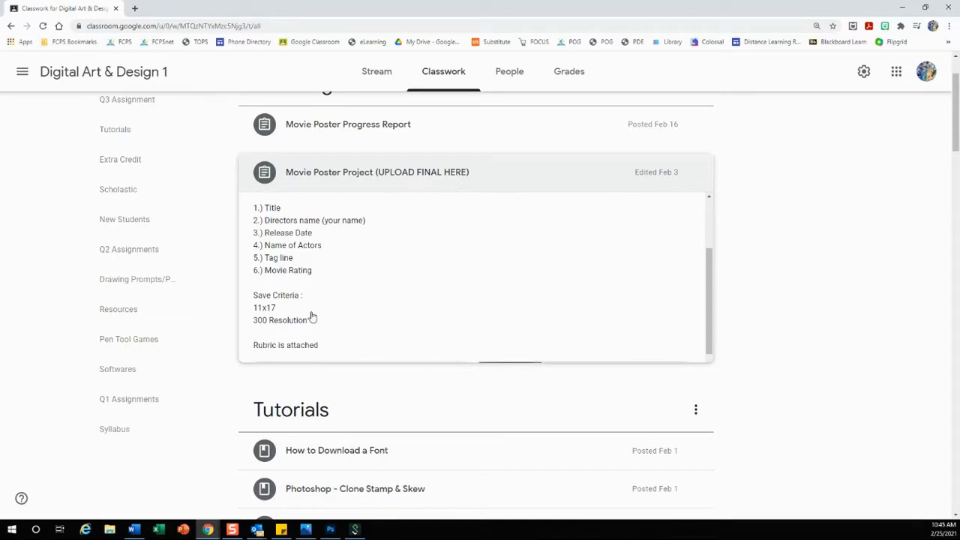
scroll(311, 313, "down", 2)
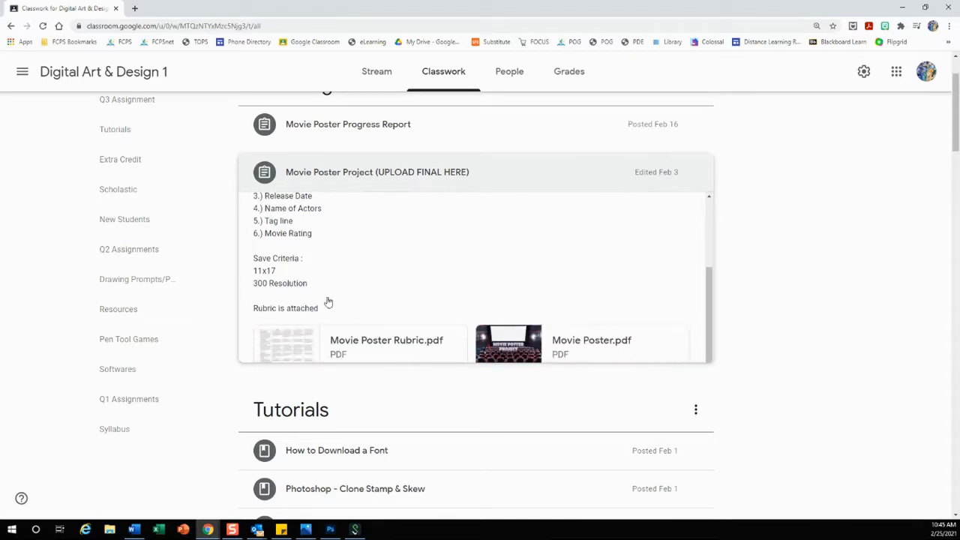
left_click(902, 6)
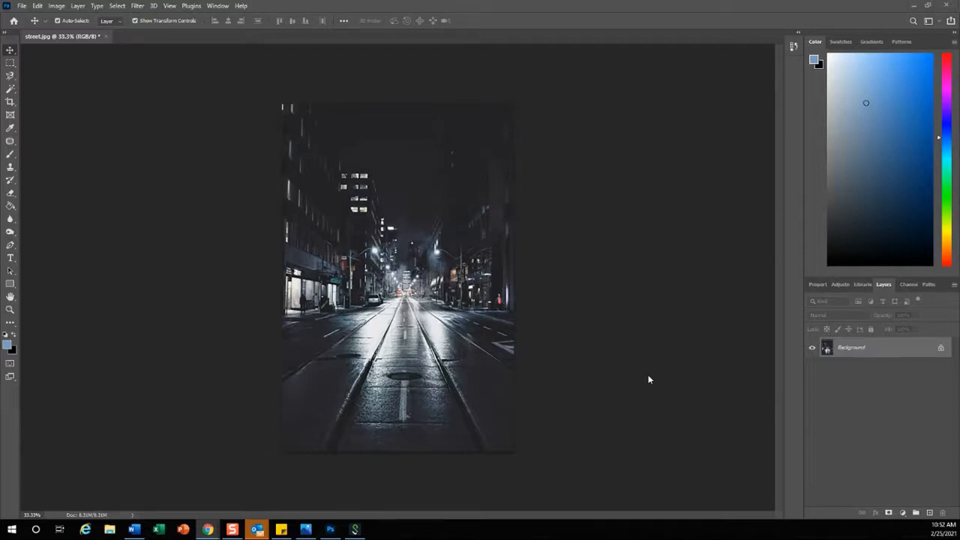
Unlock the street photo's background layer and add an empty layer named Background Layer beneath it
left_click(939, 350)
left_click(929, 512)
left_click_drag(847, 352, 846, 377)
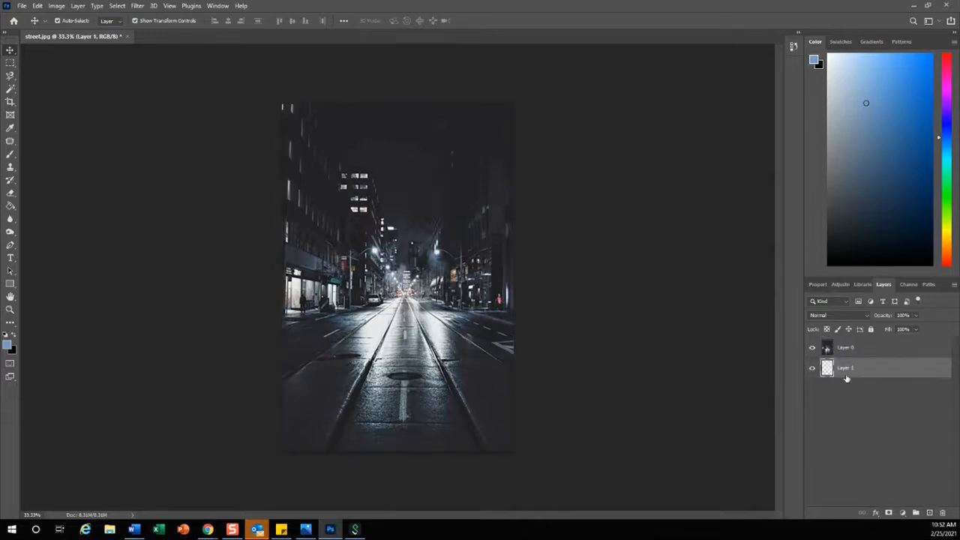
double_click(847, 370)
type("Background Layer")
left_click(858, 401)
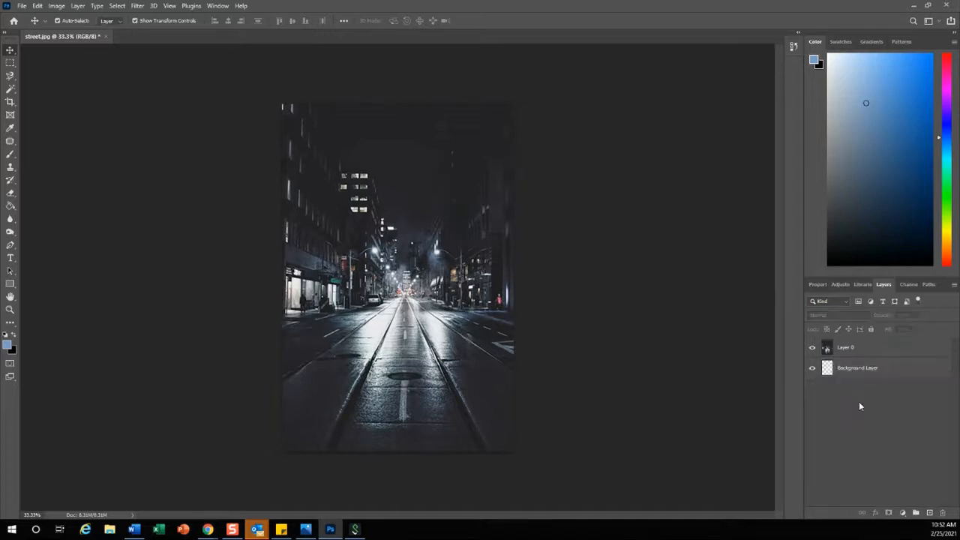
Set the canvas size to 11 inches wide by 17 inches high
left_click(854, 366)
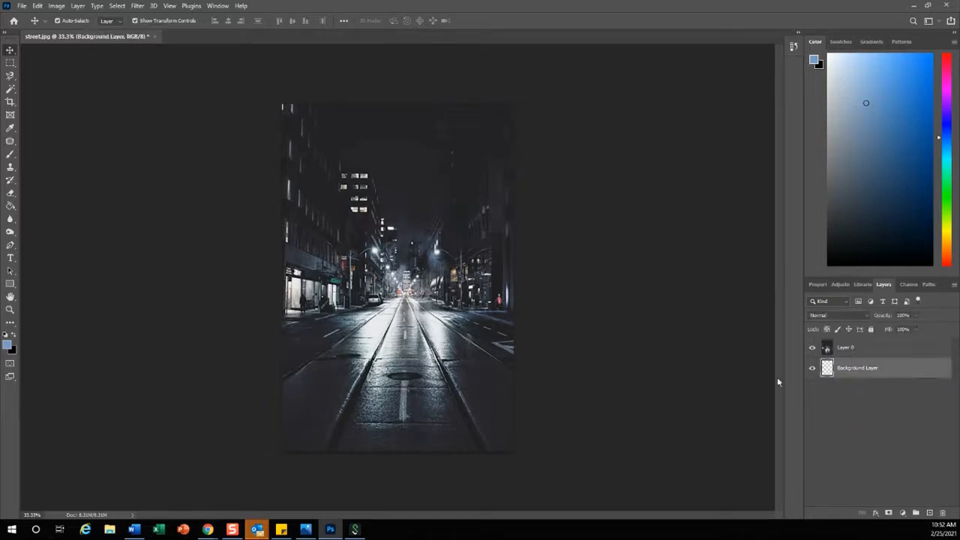
left_click(60, 21)
left_click(57, 6)
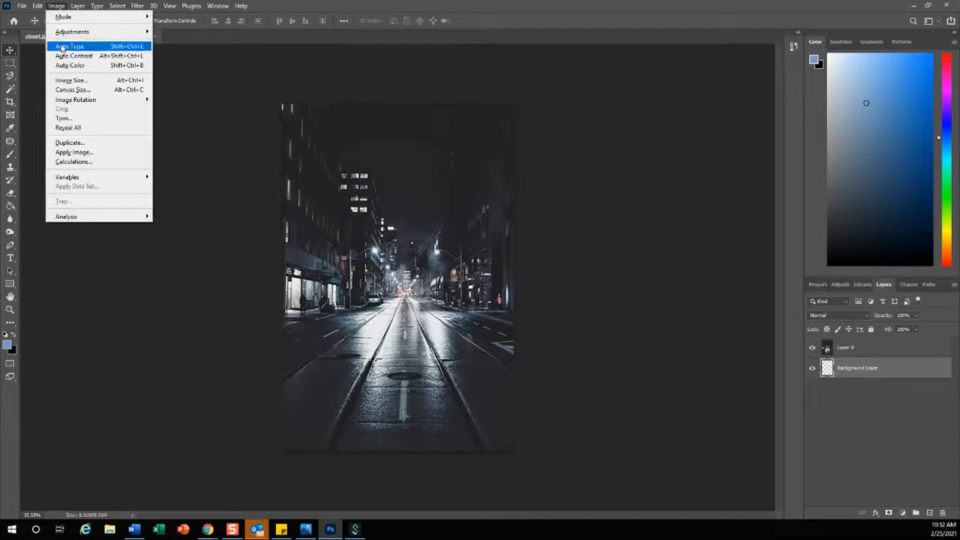
left_click(71, 91)
left_click(600, 206)
type("11")
left_click(602, 220)
type("17")
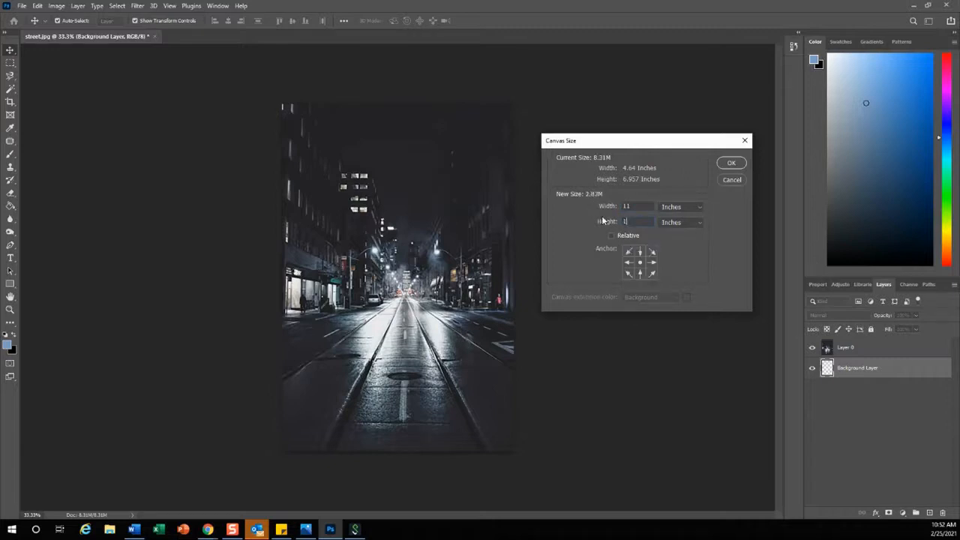
left_click(731, 164)
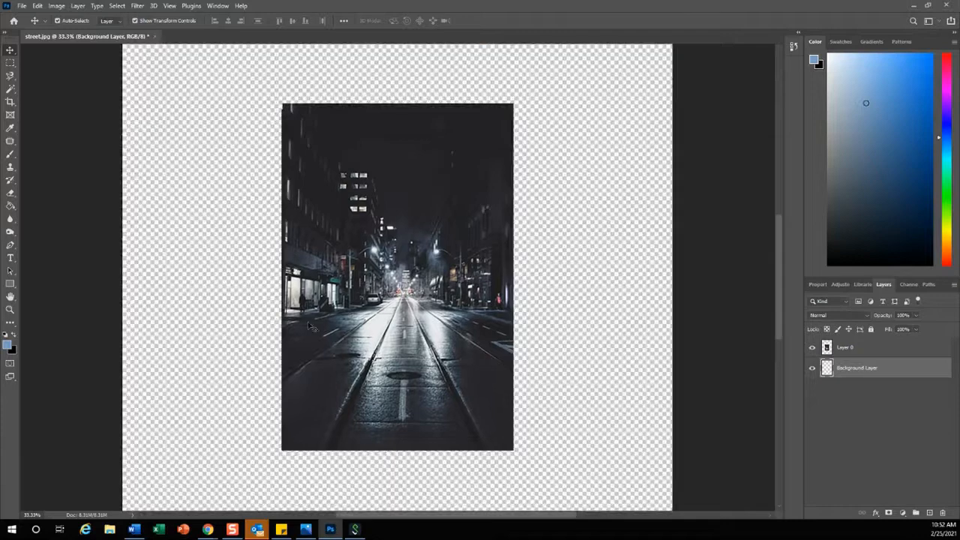
Rename the street photo layer, Layer 0, as Street
left_click(10, 309)
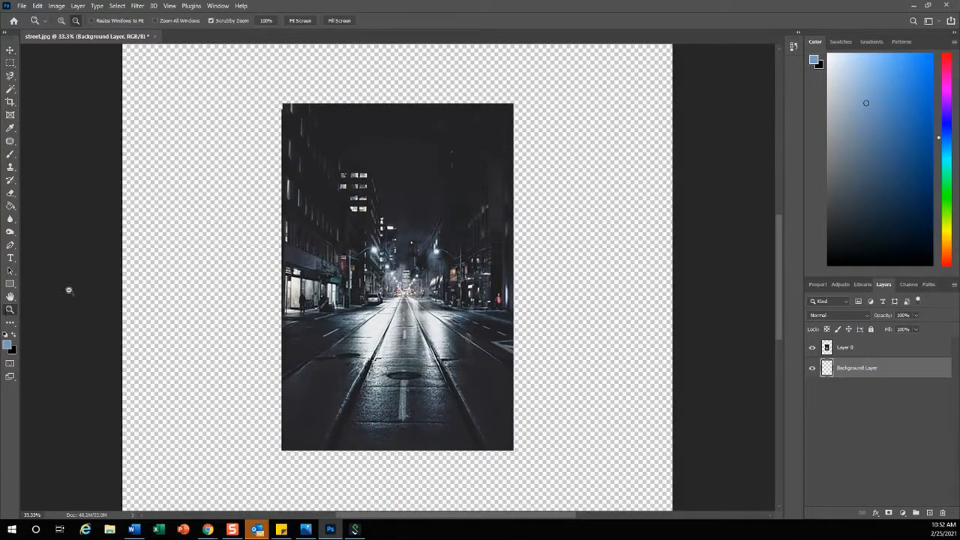
left_click(340, 275, "alt")
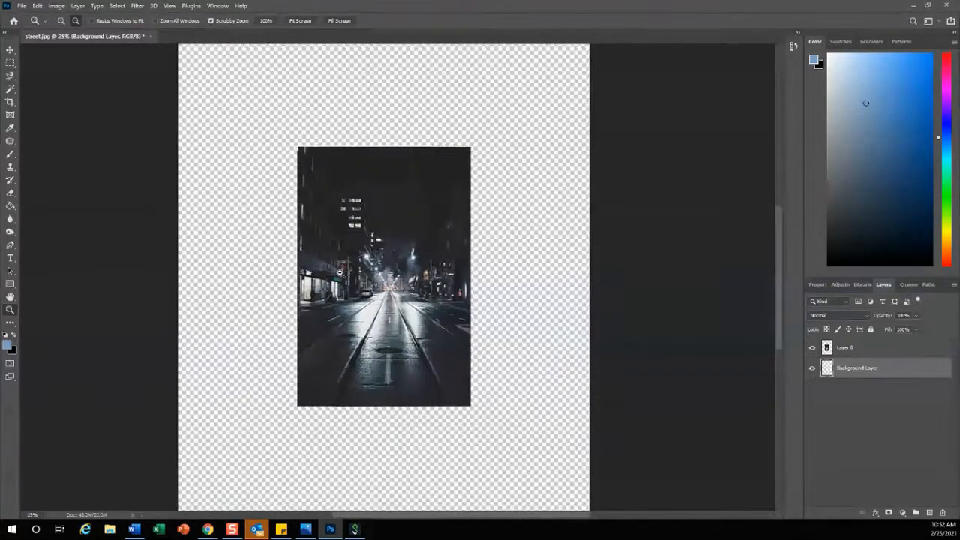
left_click(10, 49)
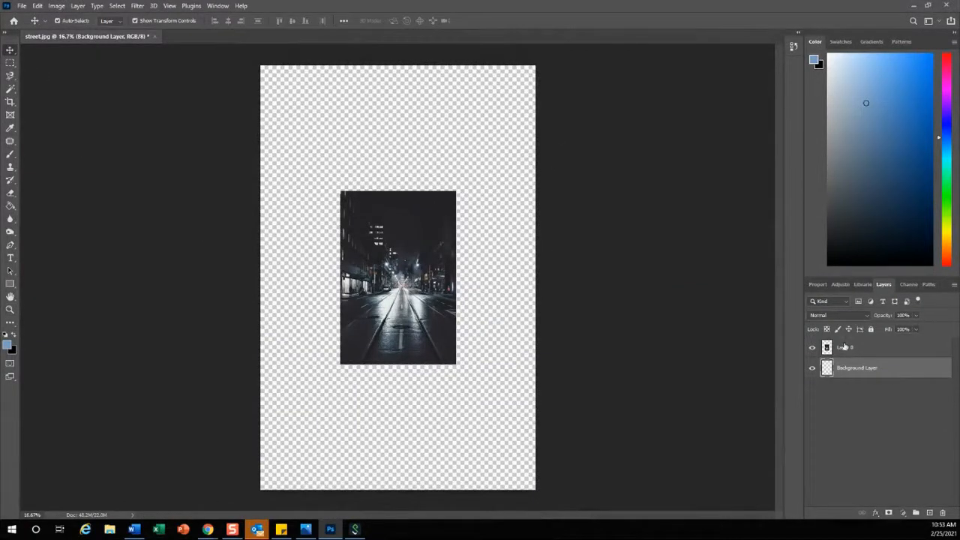
left_click(845, 347)
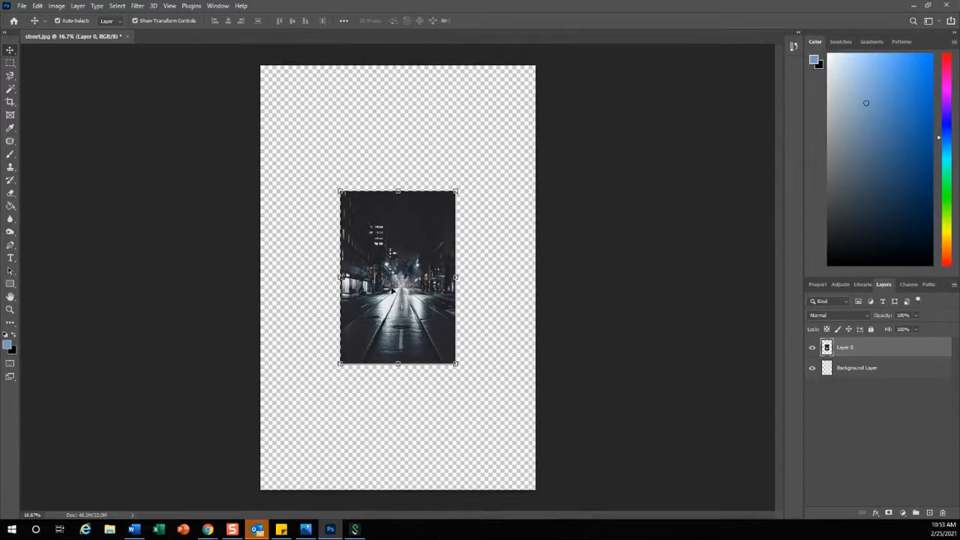
double_click(851, 349)
type("Street")
key("Return")
Move and proportionally enlarge the street photo to about 247% so it covers the whole canvas
left_click_drag(407, 292, 341, 189)
left_click_drag(375, 239, 497, 465)
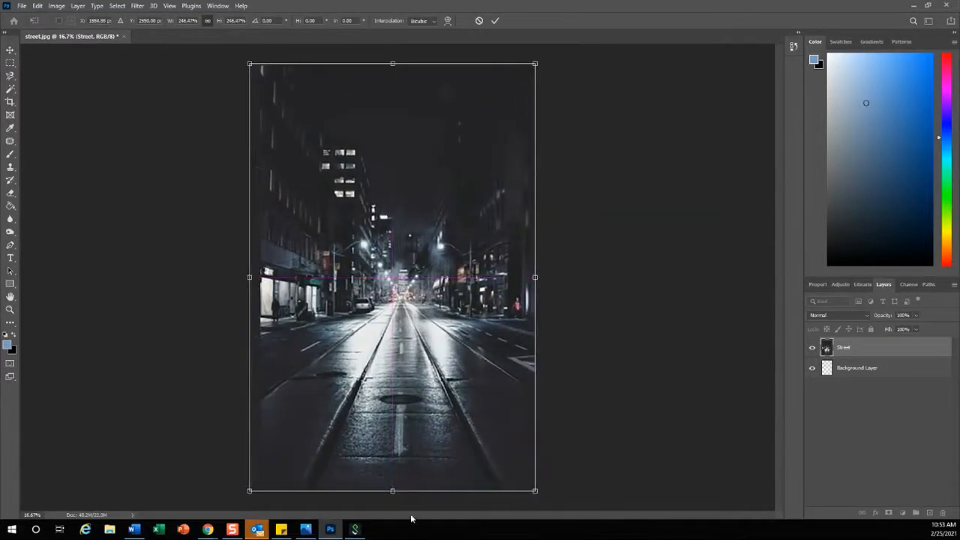
left_click_drag(250, 492, 256, 487)
left_click_drag(334, 446, 334, 452)
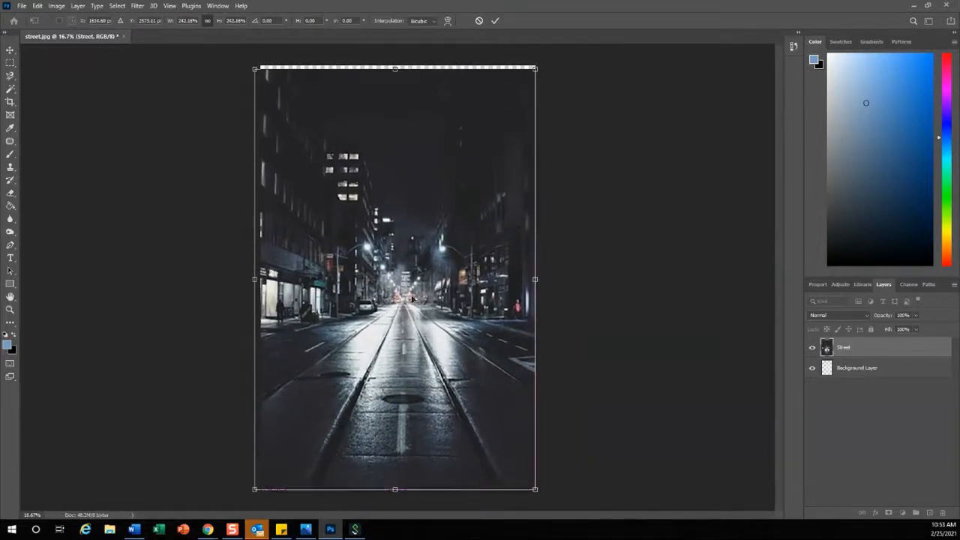
left_click_drag(536, 69, 540, 60)
left_click_drag(505, 101, 500, 101)
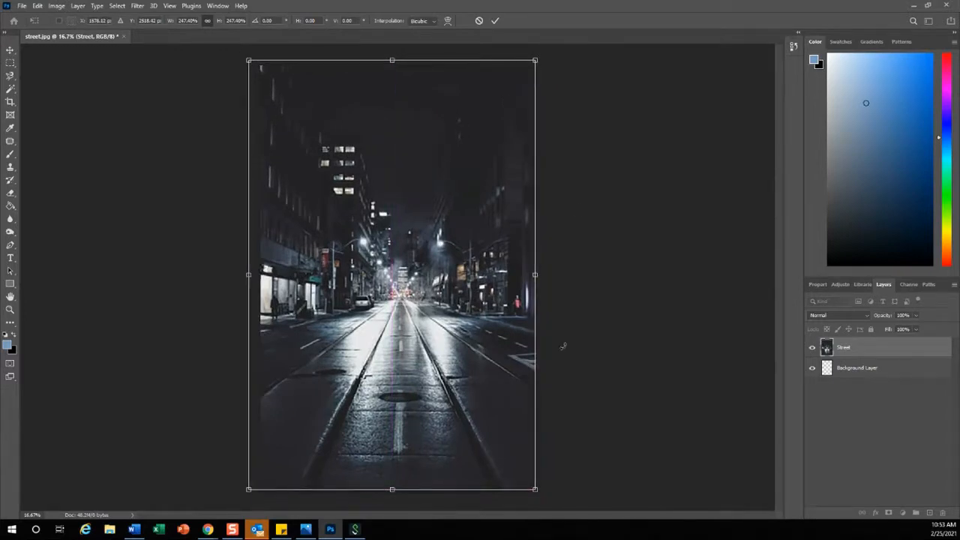
key("Return")
left_click(107, 325)
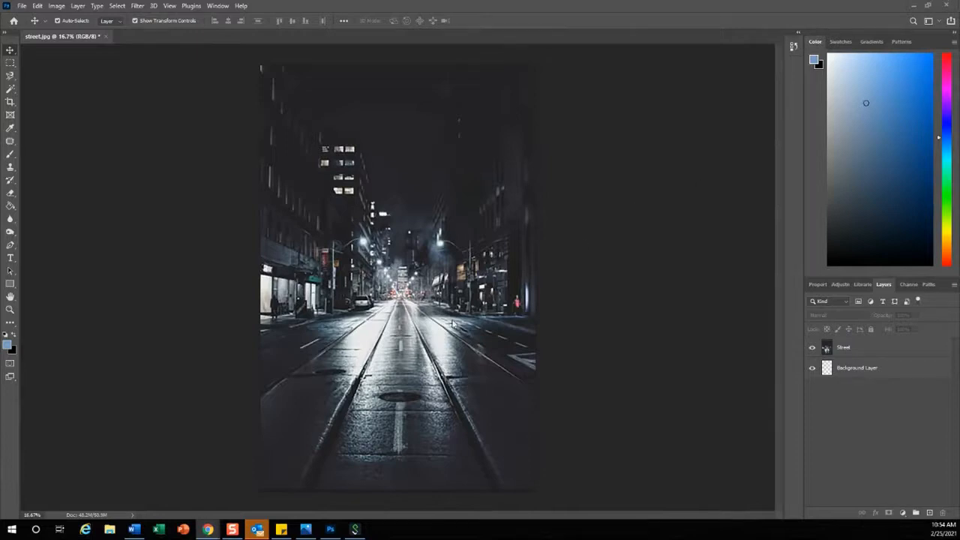
left_click(154, 232)
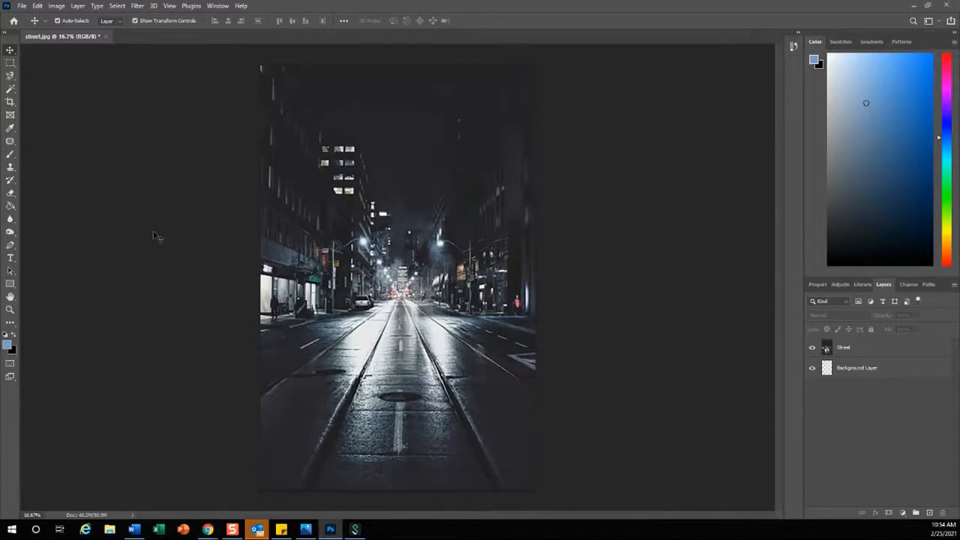
Check the document's image size for 11 x 17 inches at 300 pixels/inch and accept the settings
left_click(858, 348)
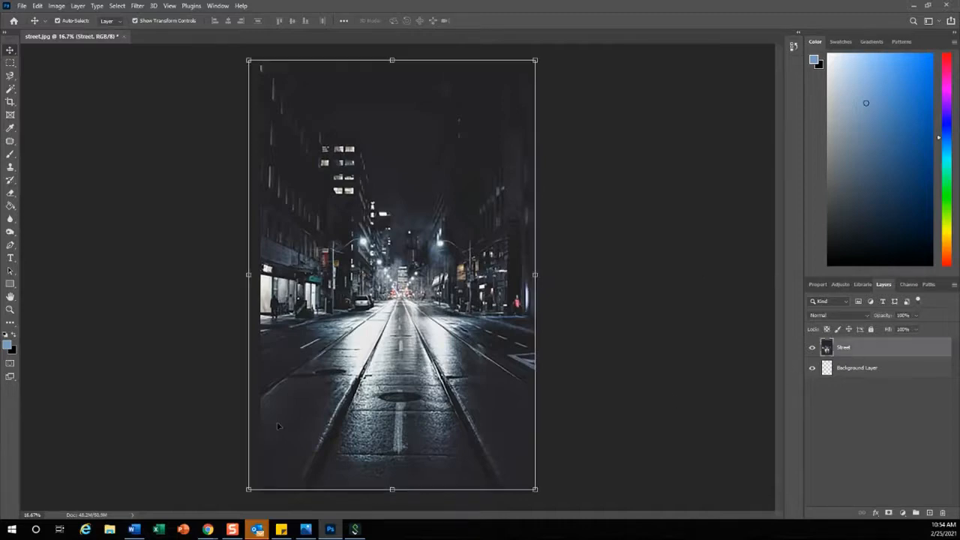
left_click(57, 5)
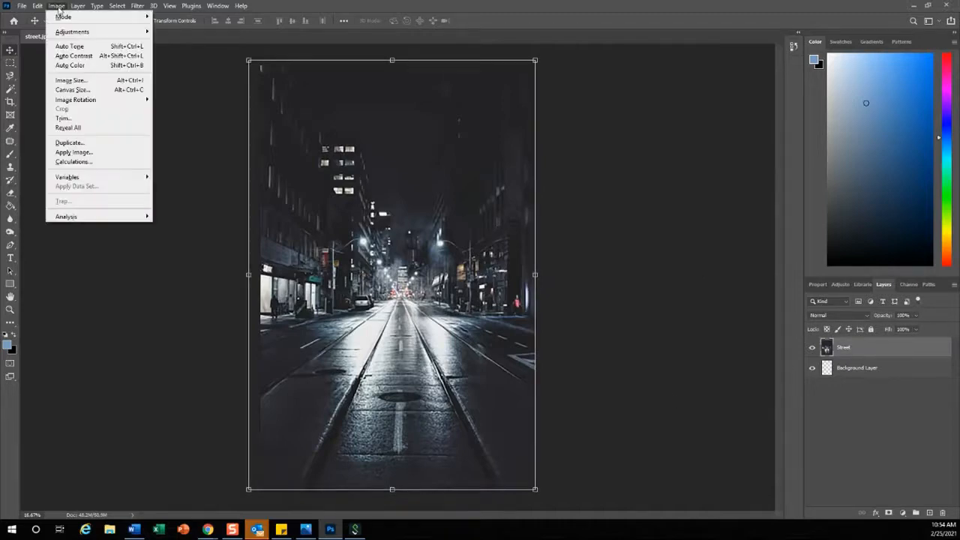
left_click(70, 81)
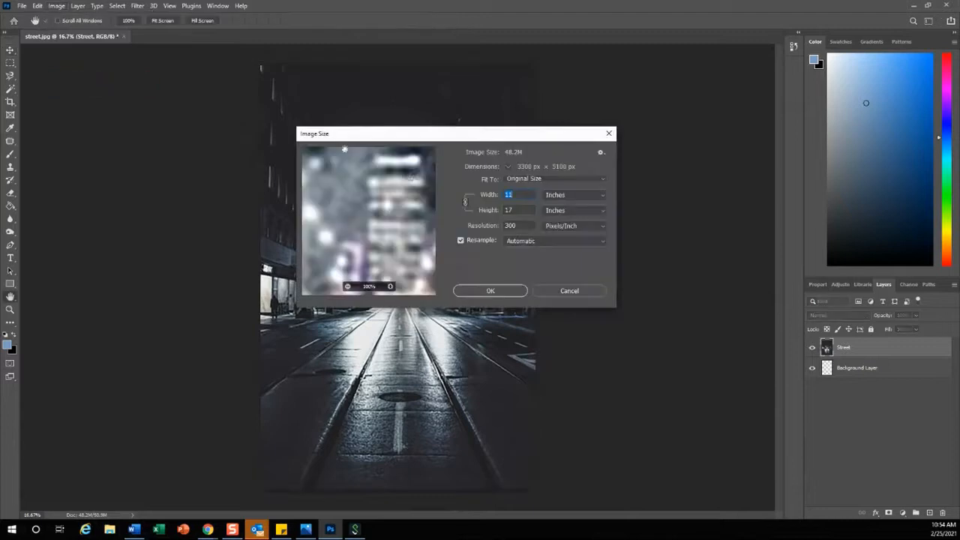
left_click(524, 227)
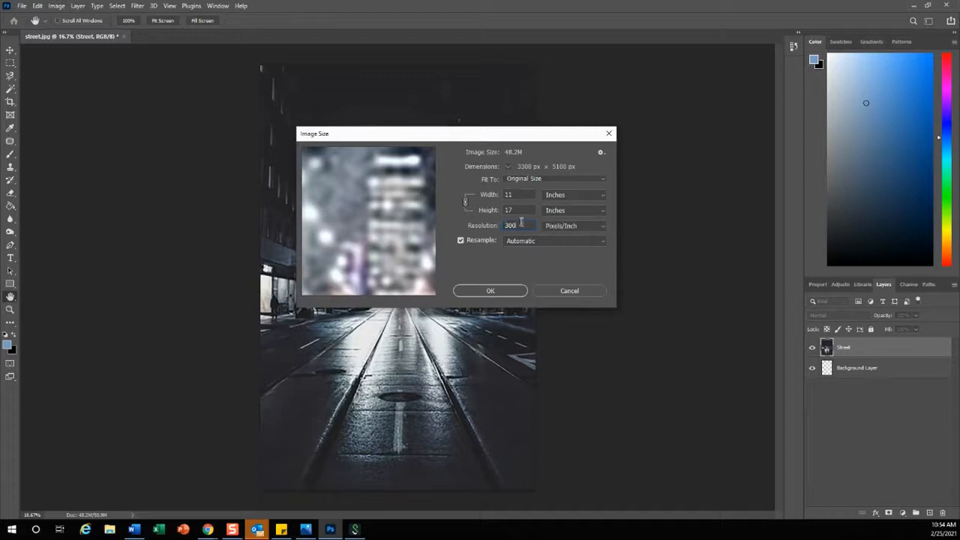
left_click_drag(517, 224, 497, 225)
left_click(513, 230)
left_click(555, 226)
left_click(559, 236)
key("alt+Tab")
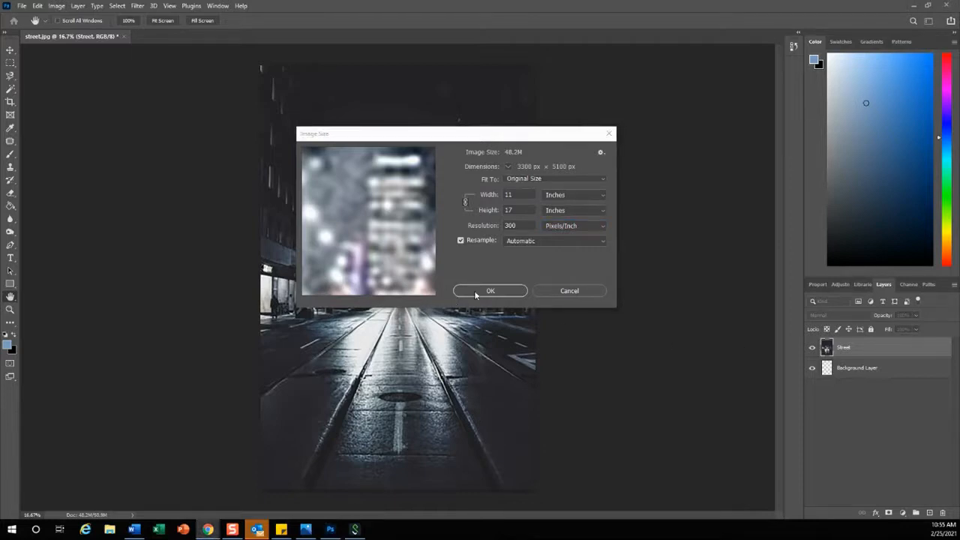
key("alt+Tab")
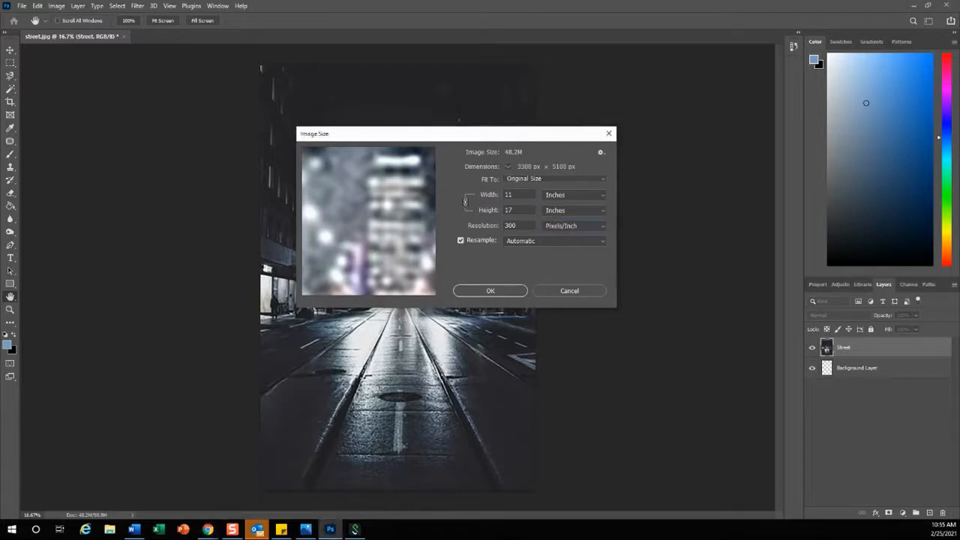
left_click(490, 291)
key("v")
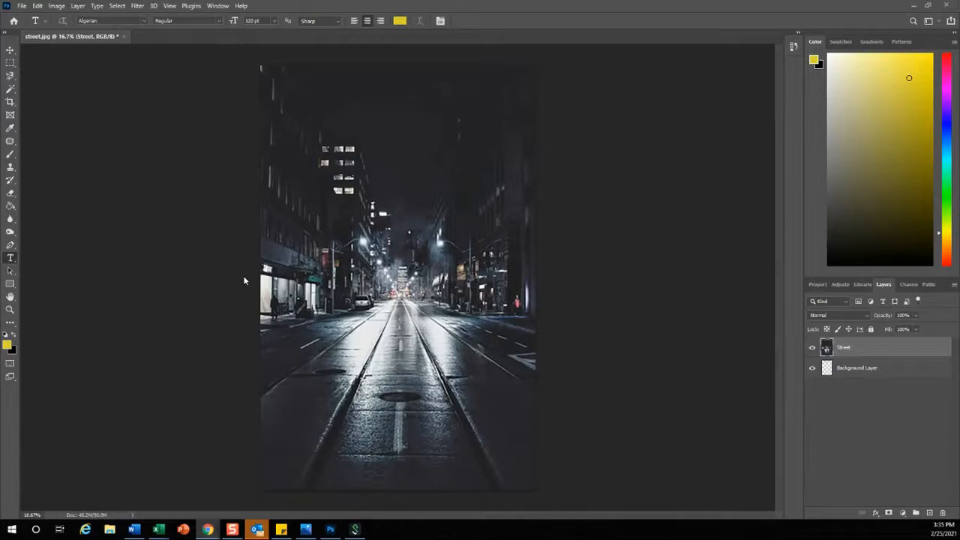
Add a horizontal text layer with the placeholder text and position it across the upper part of the street photo
left_click(14, 261)
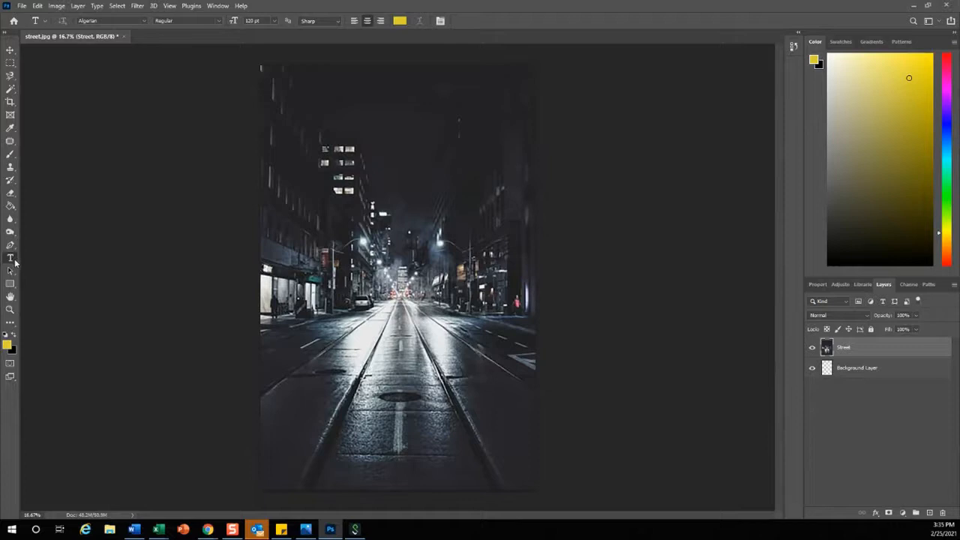
right_click(14, 261)
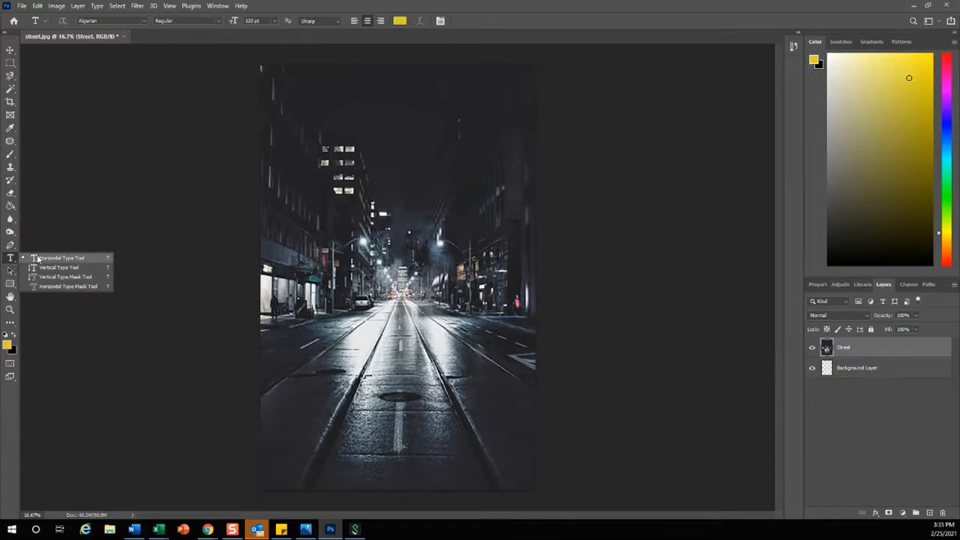
left_click(81, 258)
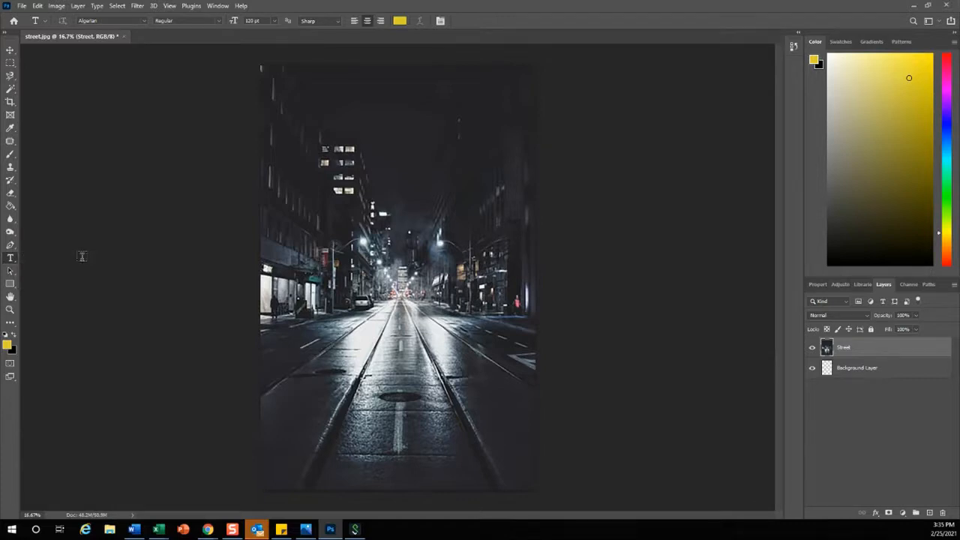
left_click(349, 187)
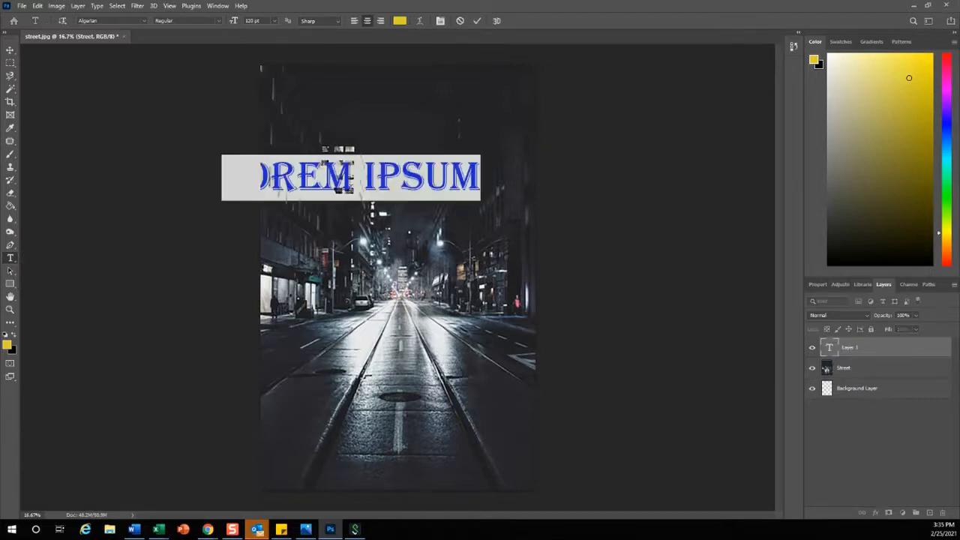
left_click(9, 49)
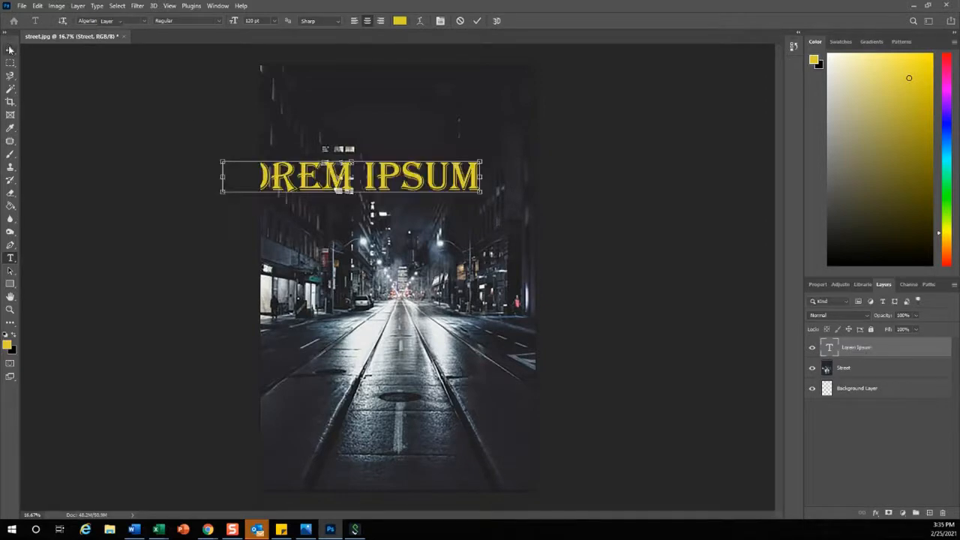
left_click_drag(356, 182, 413, 184)
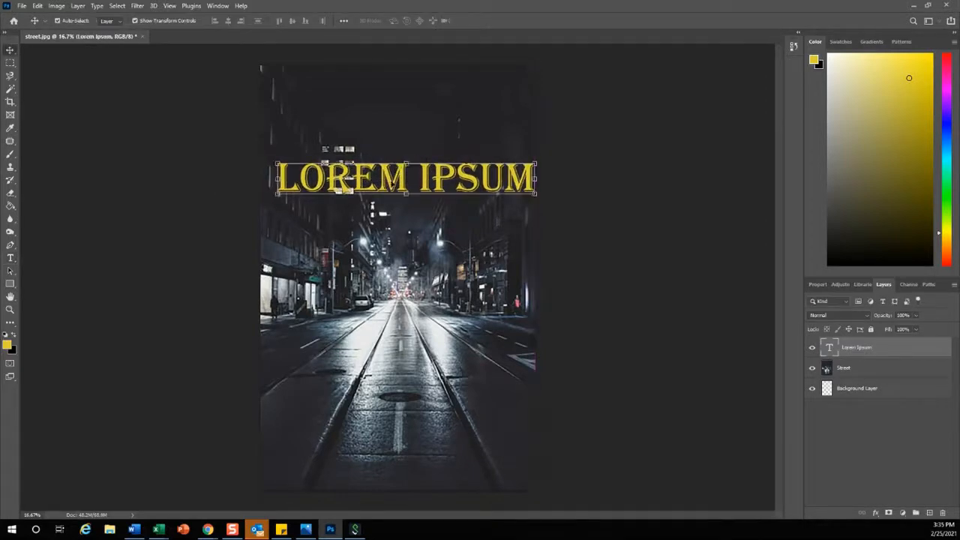
Replace the placeholder text with the title CITY ESCAPE, placing each word on its own line
double_click(409, 180)
left_click(409, 179)
key("ctrl+a")
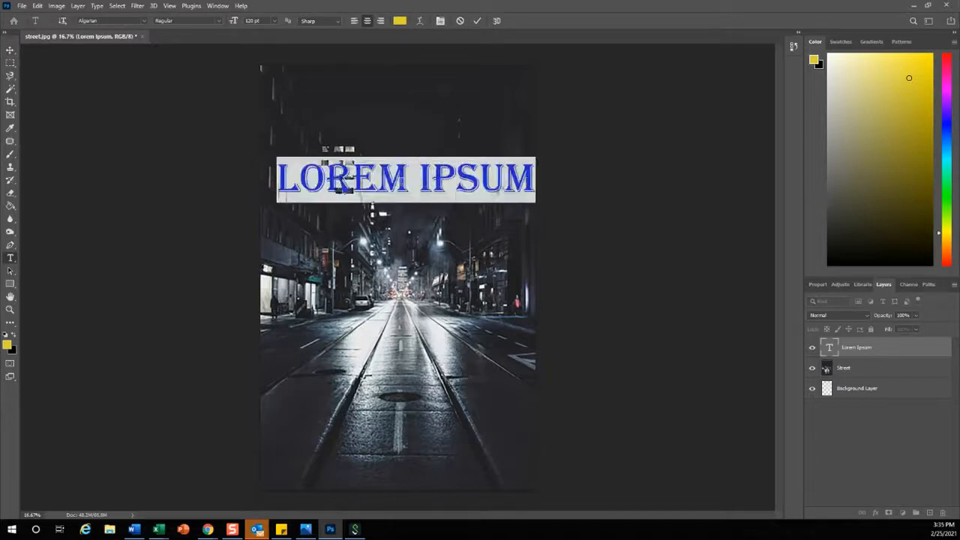
type("CITY")
key("Return")
type("E")
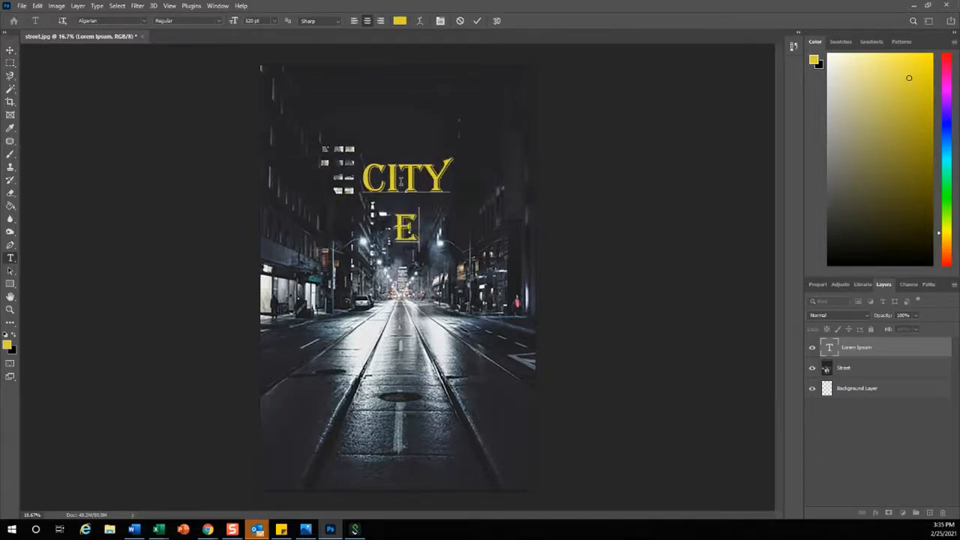
type("SCAPE")
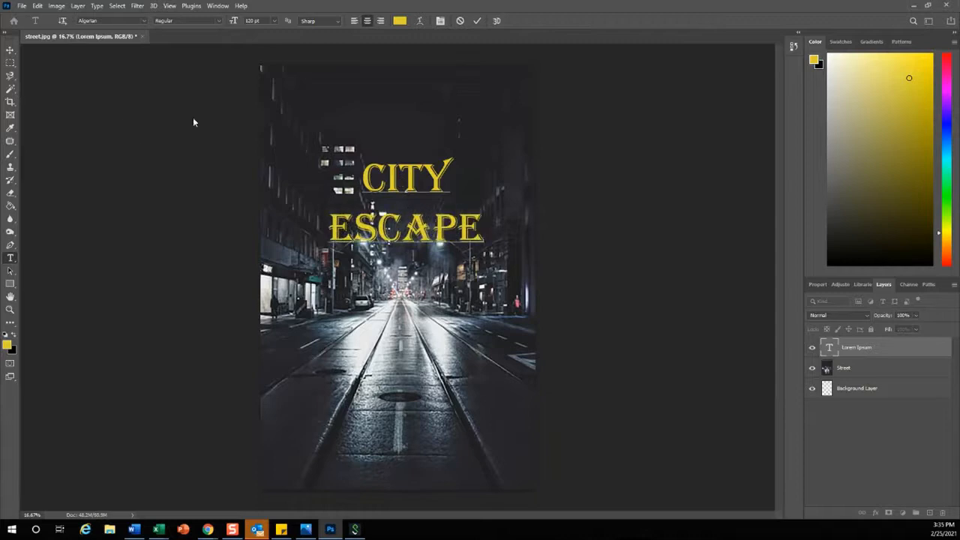
left_click(9, 50)
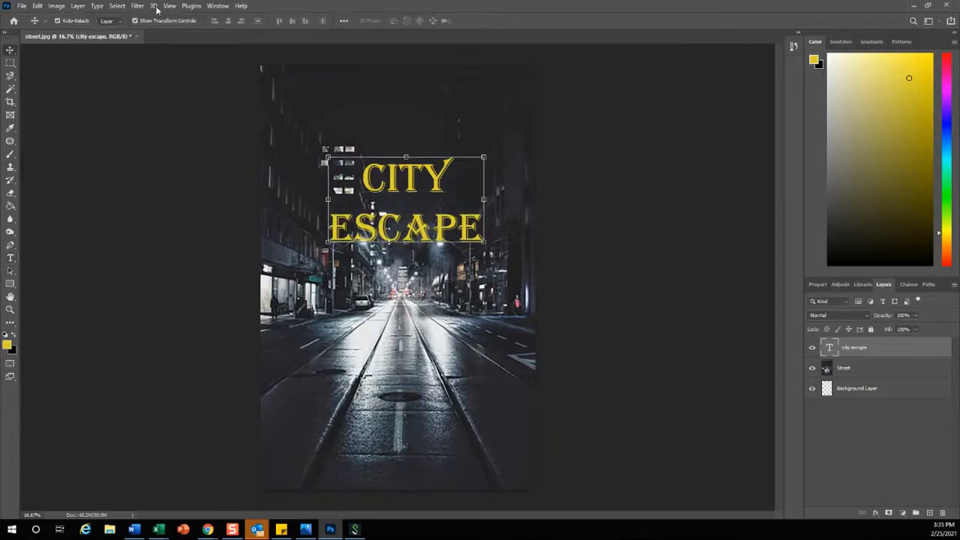
Select the whole CITY ESCAPE title and choose Algerian as its font
double_click(412, 194)
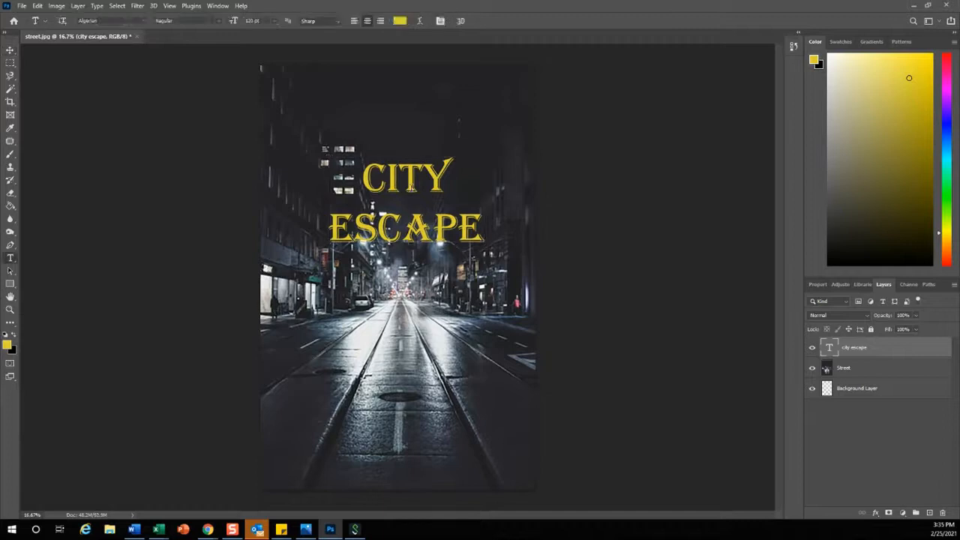
left_click_drag(366, 177, 489, 231)
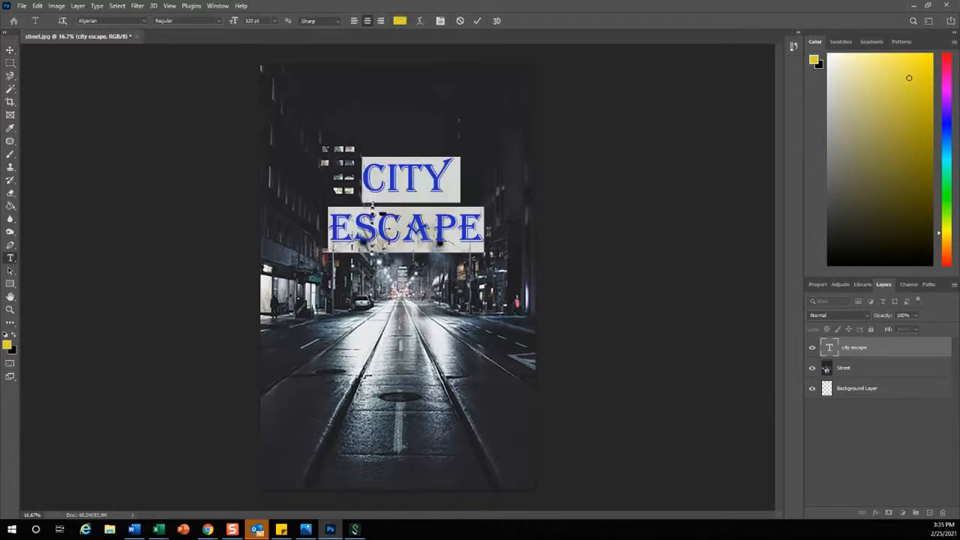
left_click(144, 21)
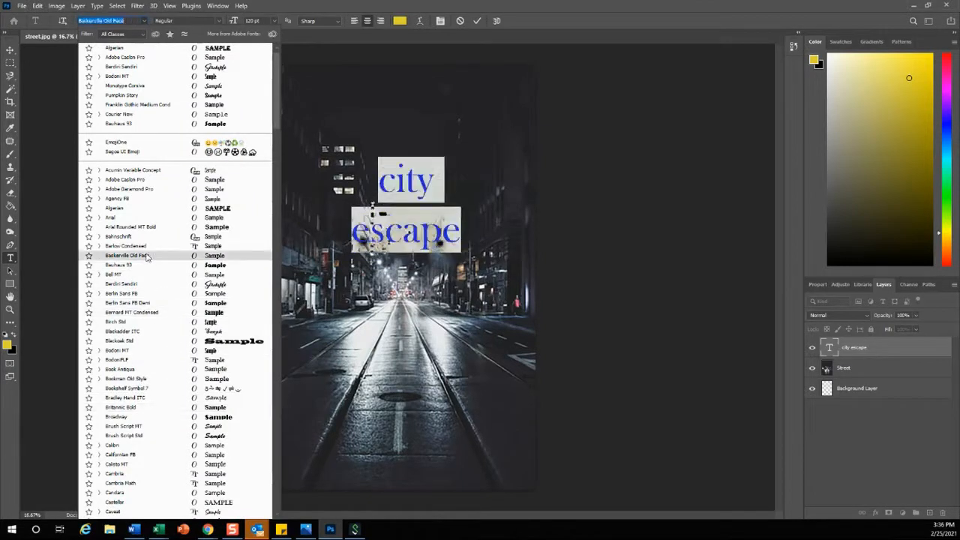
left_click(147, 207)
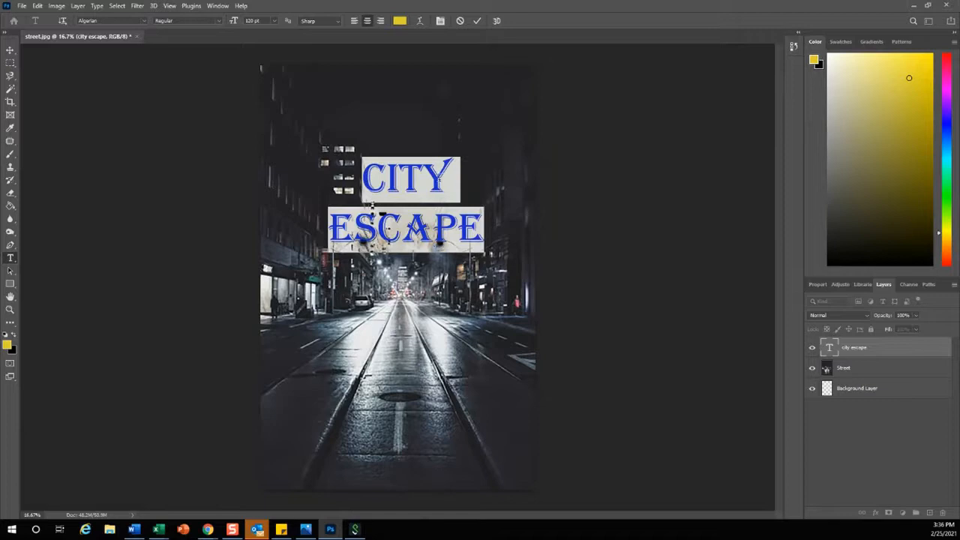
left_click(442, 180)
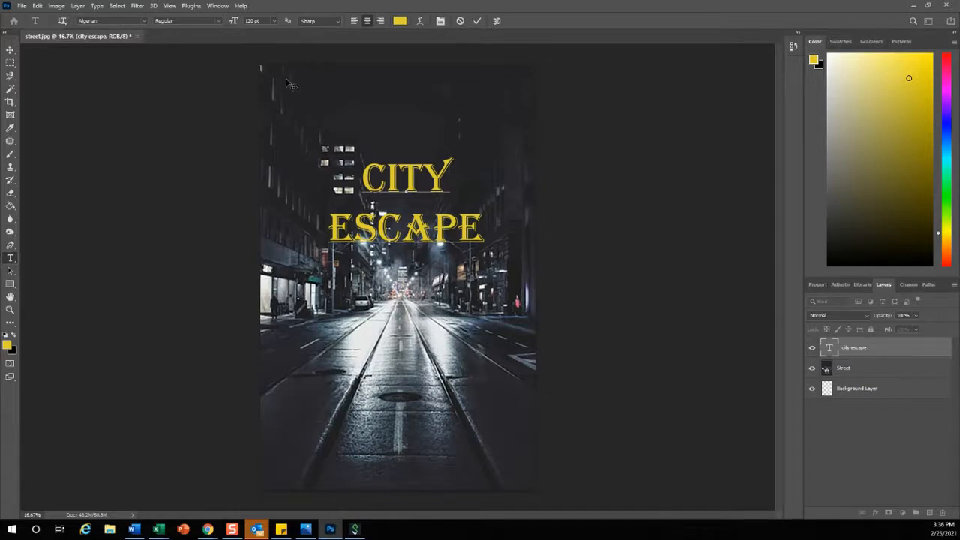
Set the font size of the whole title text to 120 pt and commit the text
key("ctrl+a")
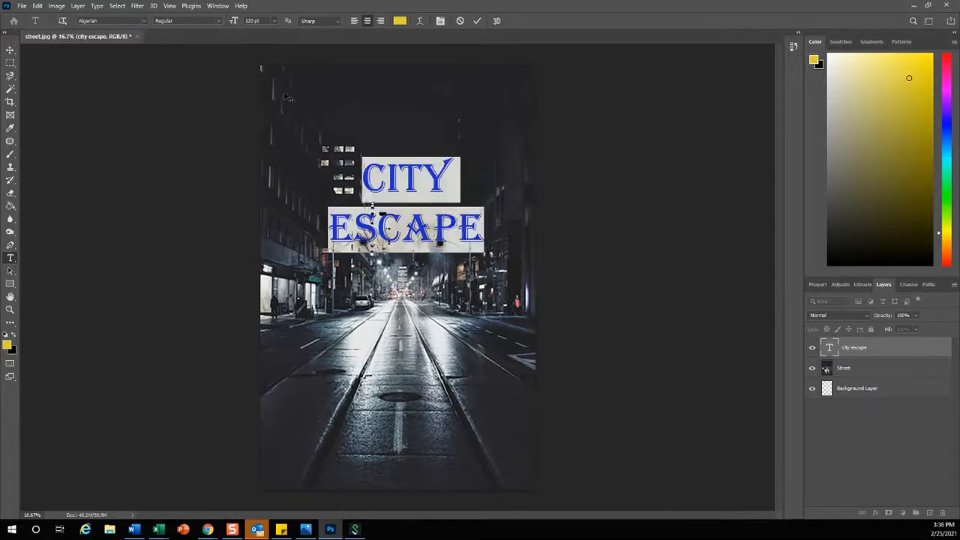
left_click(275, 21)
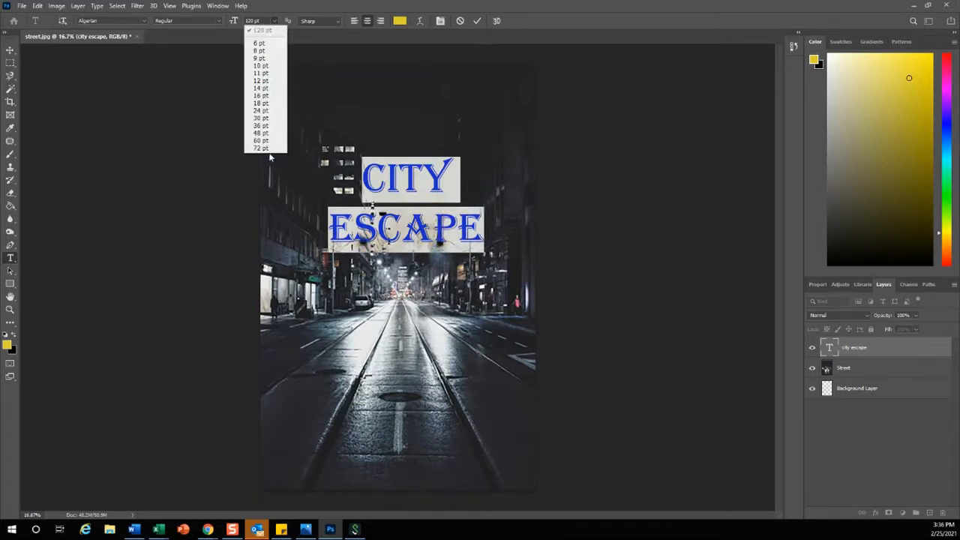
left_click(264, 20)
left_click_drag(264, 20, 241, 21)
type("1")
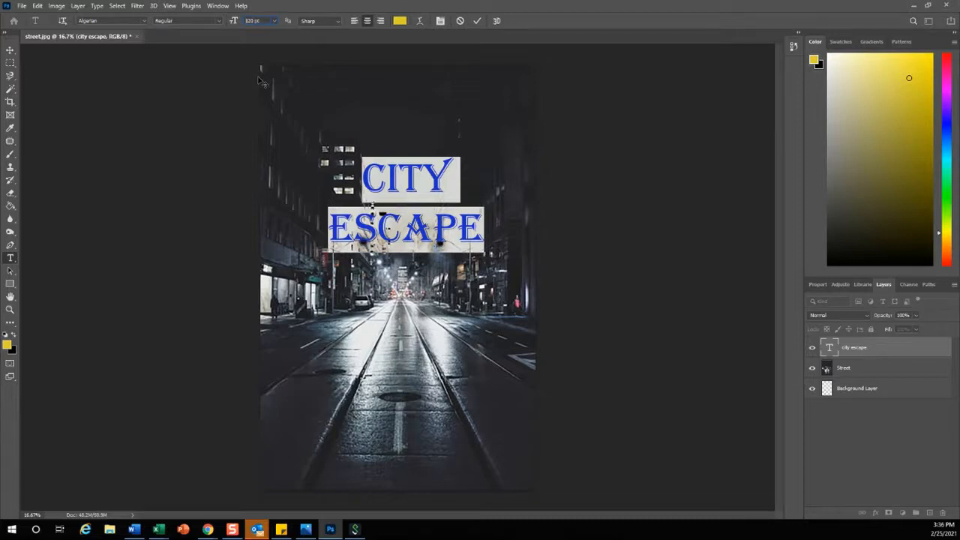
left_click(424, 201)
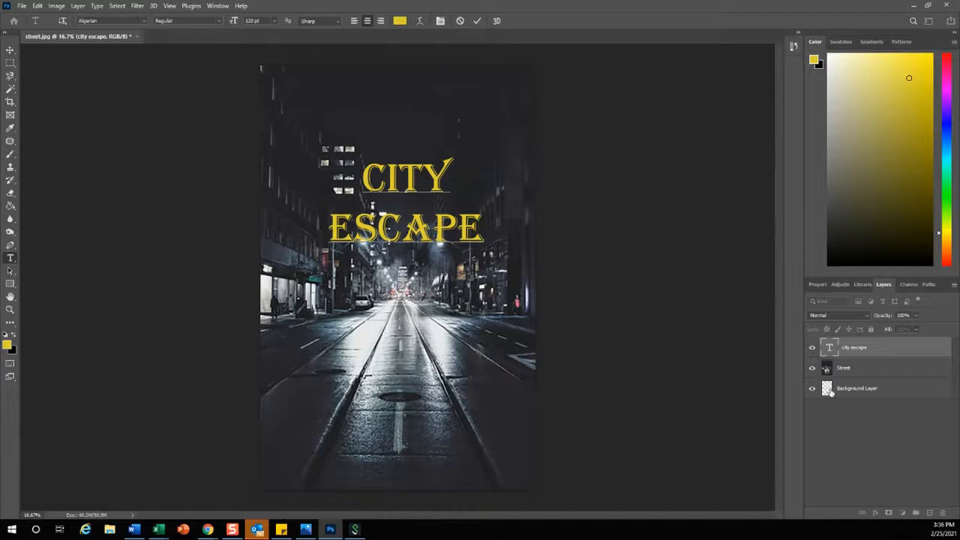
key("ctrl+Return")
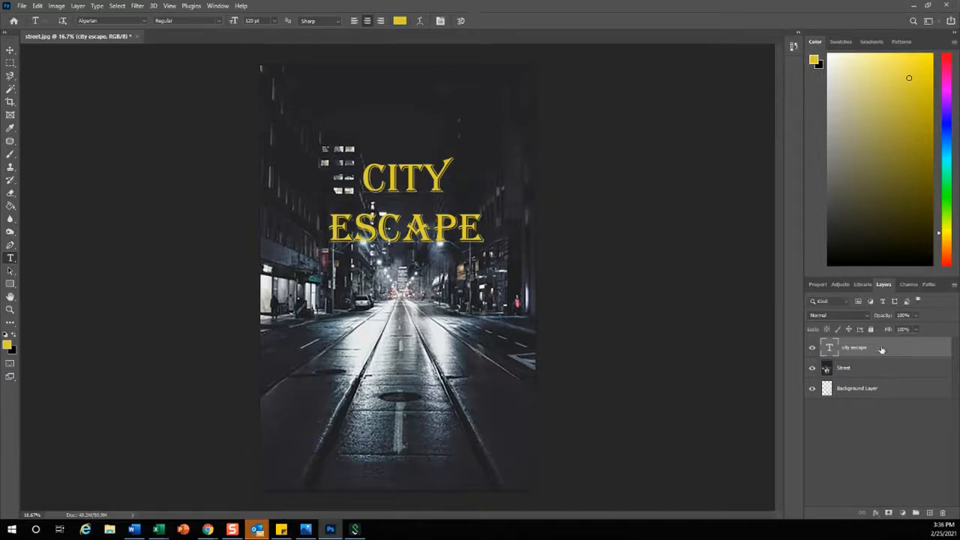
Add a Stroke effect to the city escape text layer and reduce the stroke size to about 8 px
left_click(875, 517)
left_click(884, 417)
left_click(526, 149)
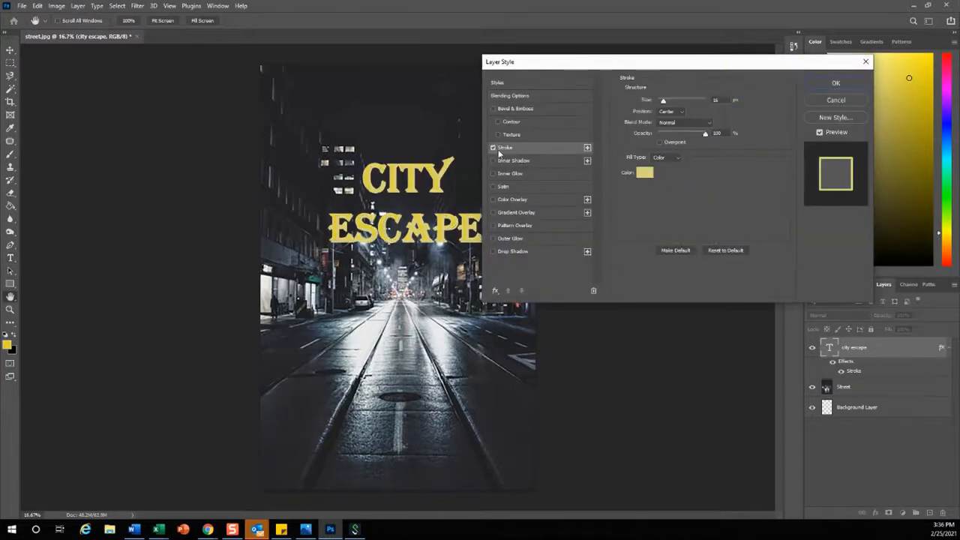
left_click_drag(547, 65, 578, 73)
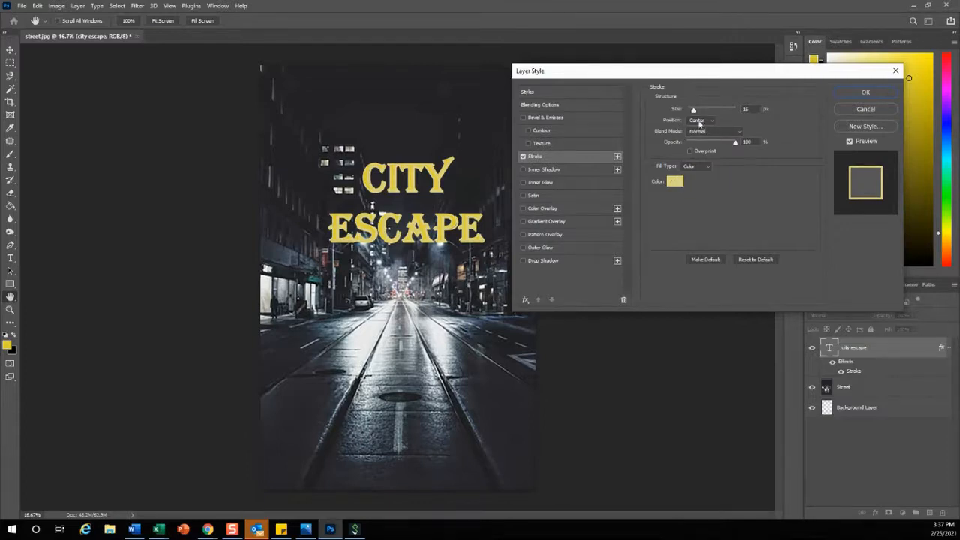
mouse_move(694, 111)
left_mouse_down()
mouse_move(710, 111)
mouse_move(691, 110)
left_mouse_up()
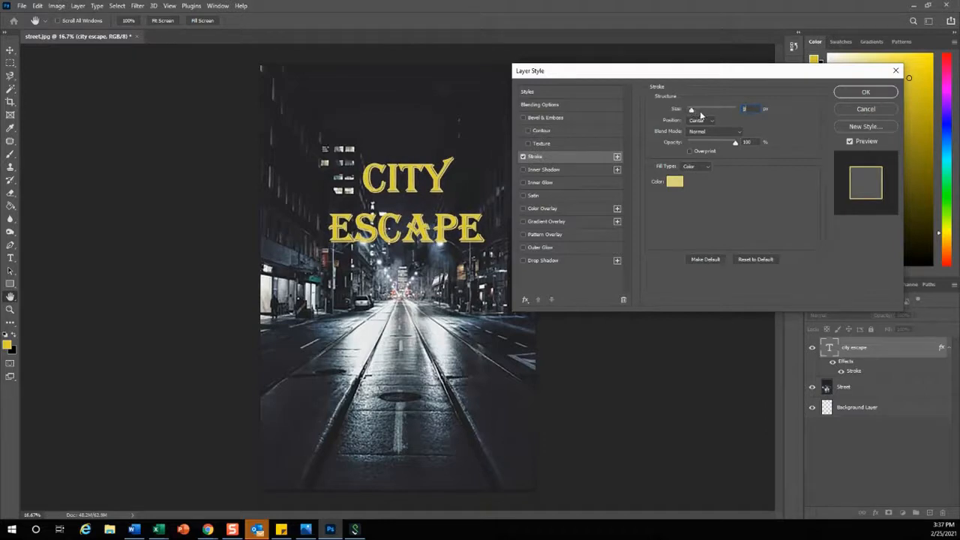
Try the Outside and Inside stroke positions on the title and set the position back to Center
left_click(709, 120)
left_click(702, 130)
left_click(705, 120)
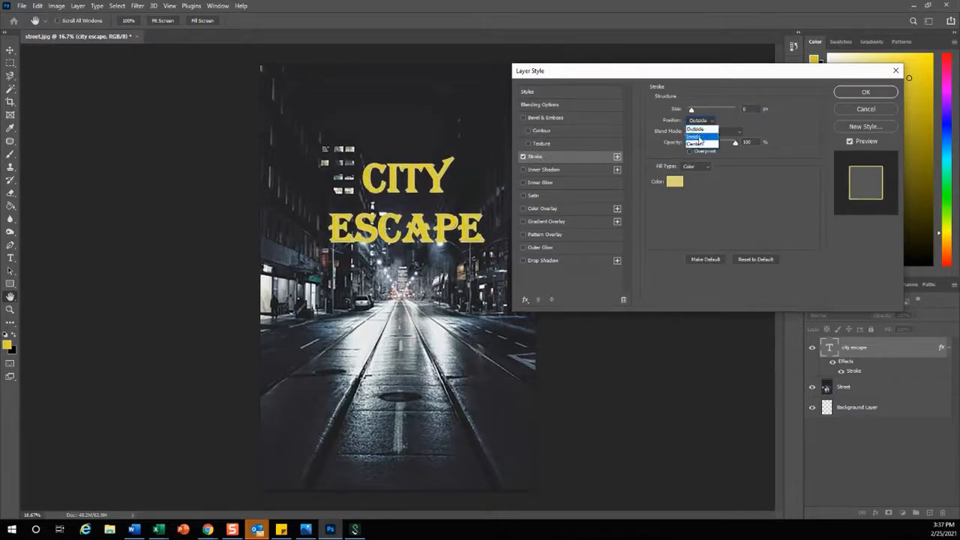
left_click(699, 137)
left_click(710, 121)
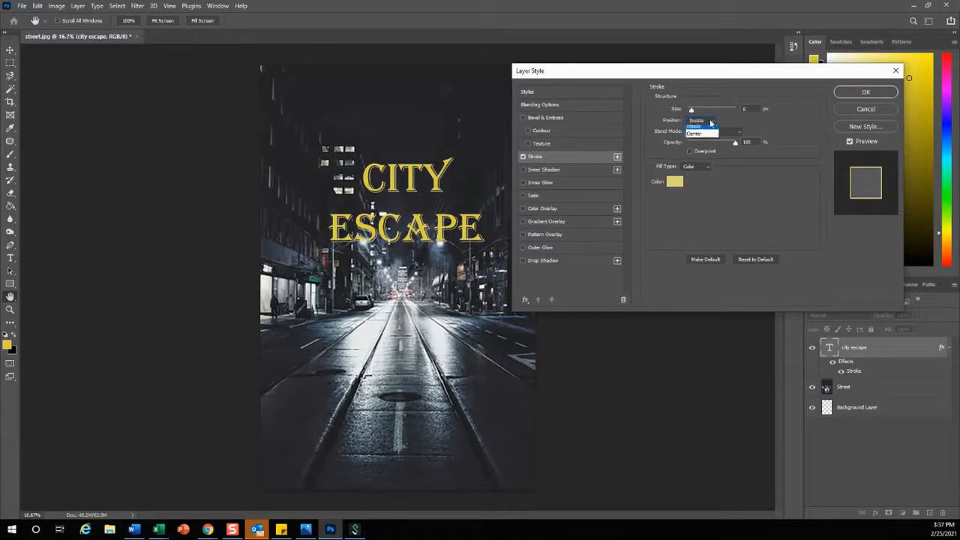
left_click(699, 144)
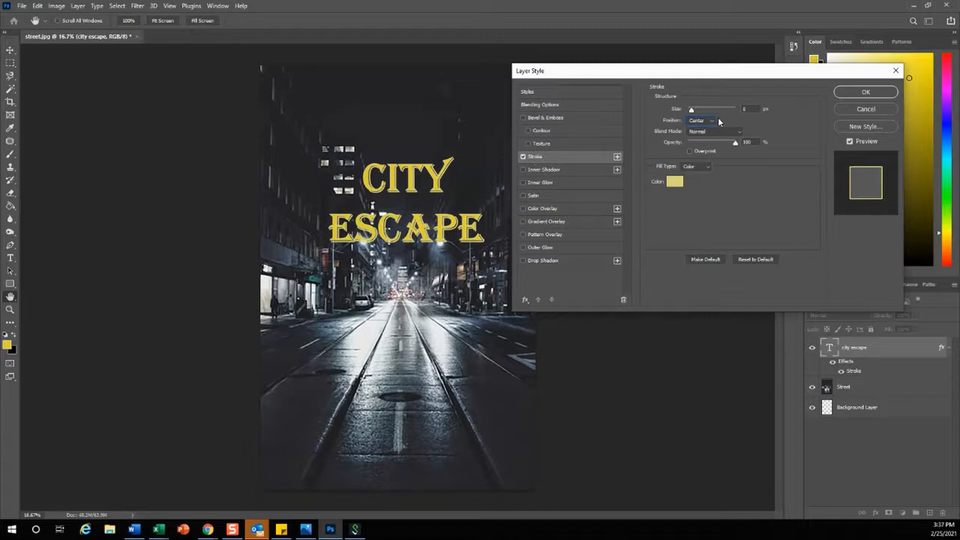
Change the title's stroke color to the darker yellow c2b018 and apply the layer style
left_click(675, 182)
left_click(648, 155)
mouse_move(624, 151)
left_mouse_down()
mouse_move(611, 122)
mouse_move(659, 114)
mouse_move(649, 141)
mouse_move(636, 123)
mouse_move(645, 131)
left_mouse_up()
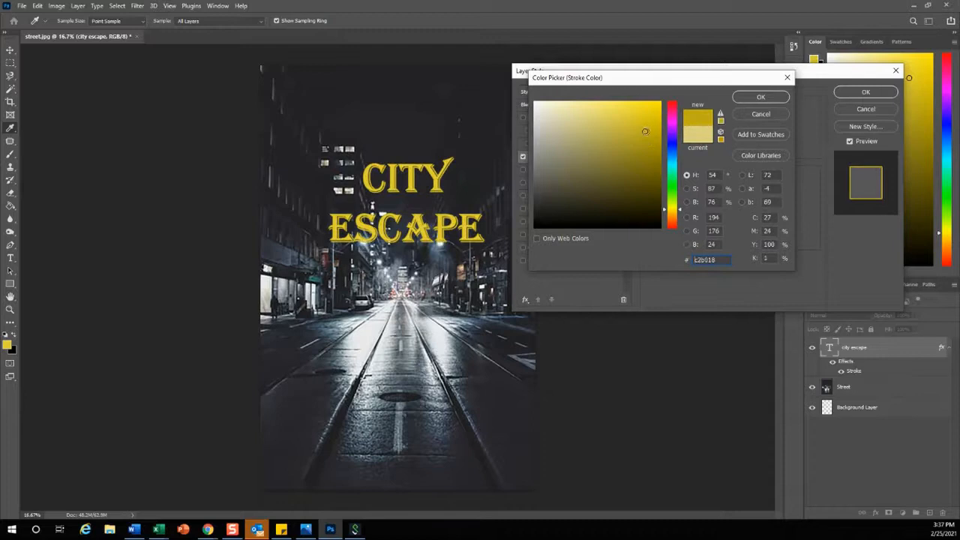
left_click(768, 100)
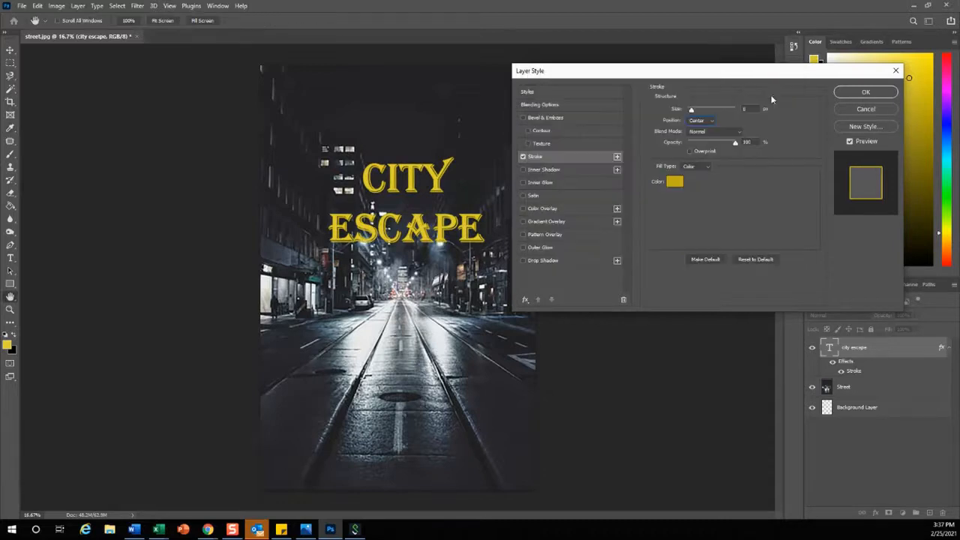
left_click(863, 93)
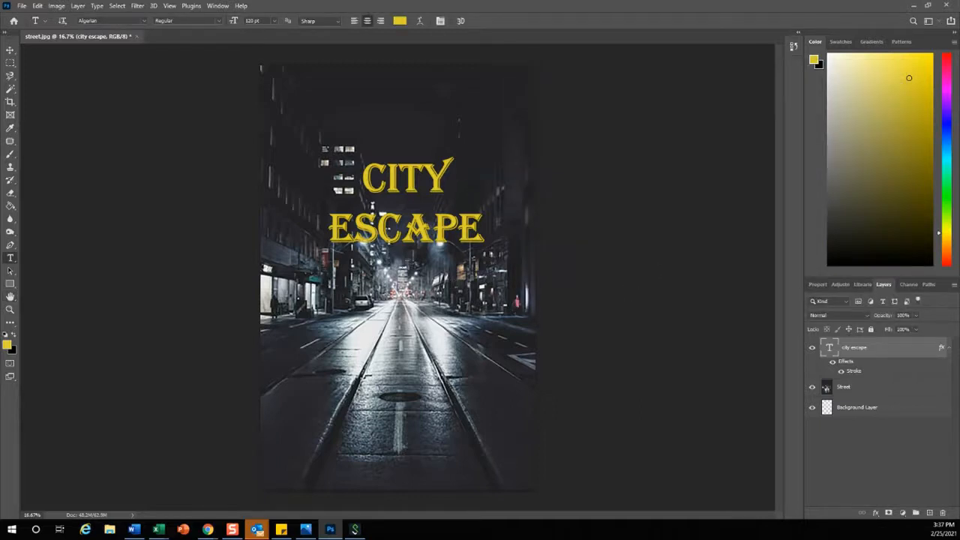
Lower the Fill of the city escape text layer to 0% to leave only the stroke outline
left_click(12, 51)
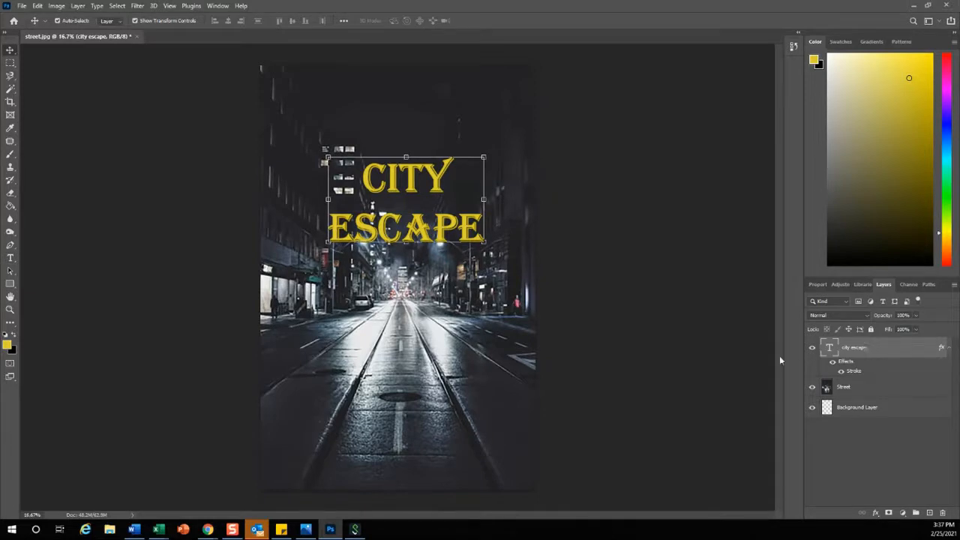
left_click(916, 320)
left_click_drag(909, 327, 863, 346)
left_click(915, 329)
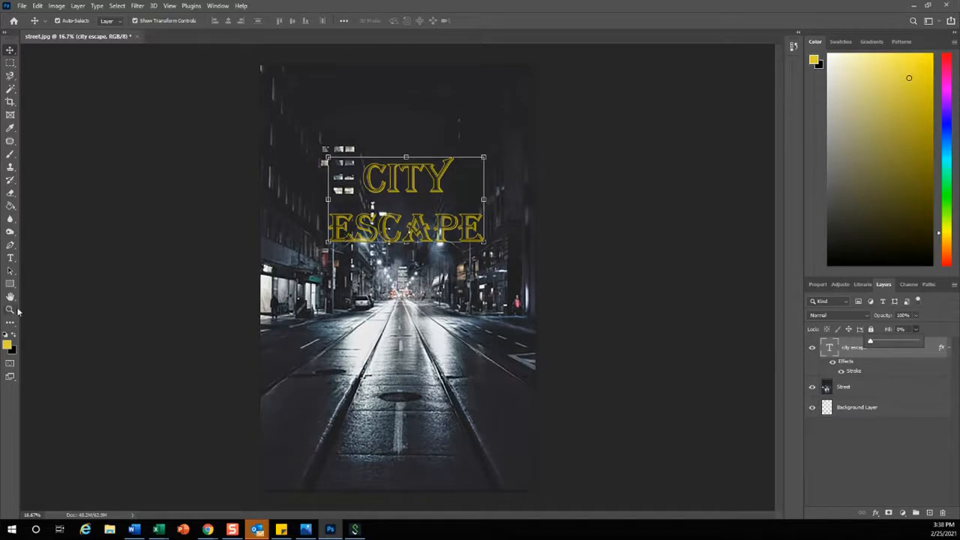
Examine the outlined title letters up close against the street photo and return to the whole-poster view
left_click(10, 308)
left_click(378, 211, "alt")
left_click_drag(379, 211, 379, 210)
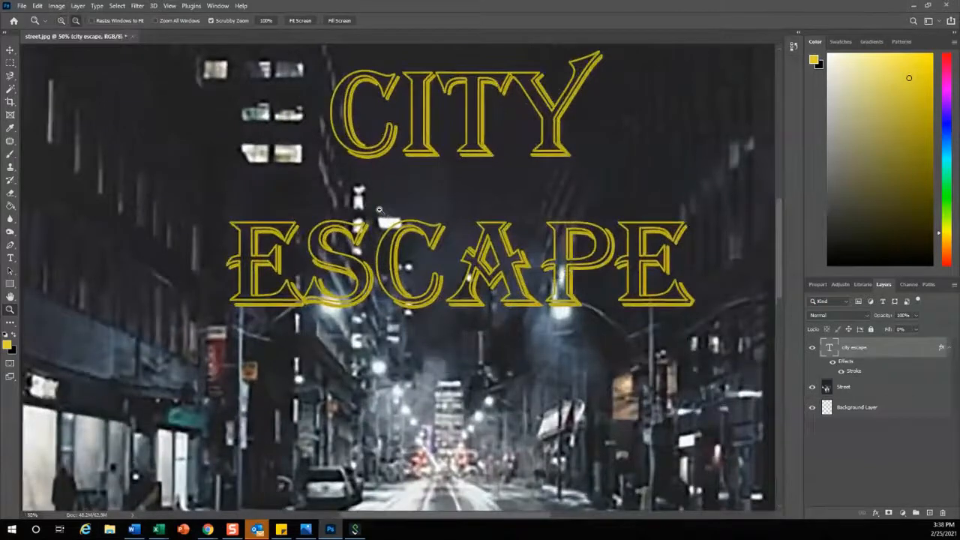
left_click_drag(421, 179, 356, 216)
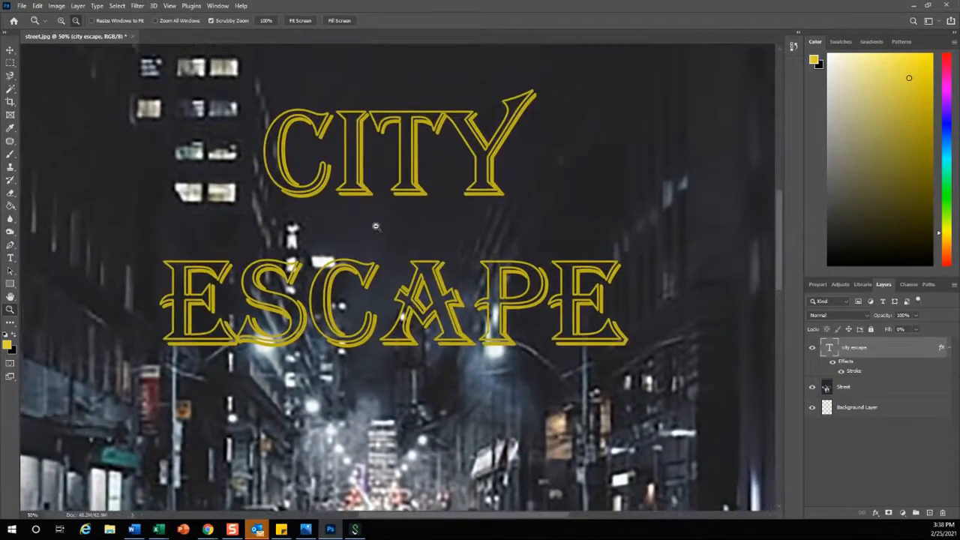
left_click(915, 328)
mouse_move(900, 341)
left_mouse_down()
mouse_move(925, 343)
mouse_move(900, 341)
left_mouse_up()
left_click(398, 274)
left_click(398, 273)
left_click(398, 273)
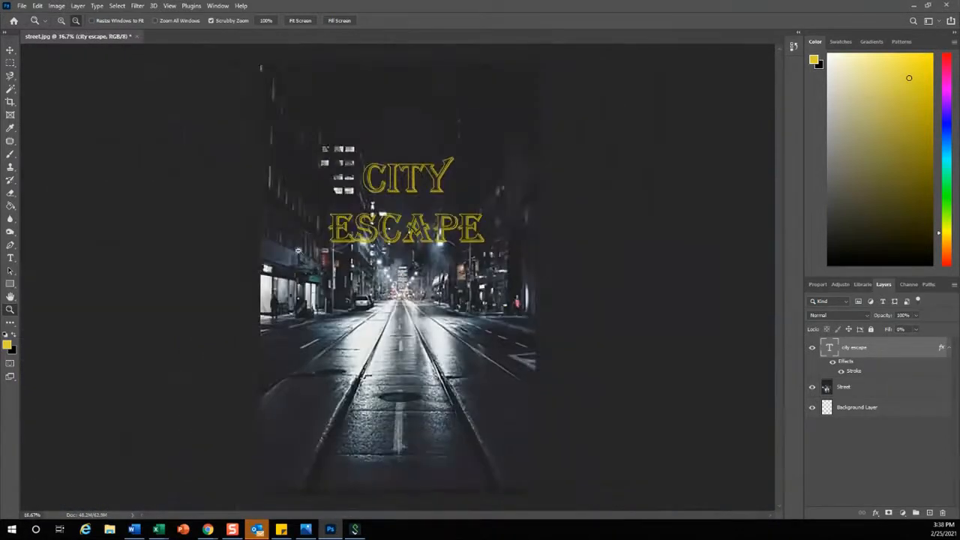
Move the CITY ESCAPE title slightly higher over the dark upper part of the street photo, keeping its layer selected
left_click(10, 49)
left_click_drag(419, 185, 411, 147)
left_click(610, 151)
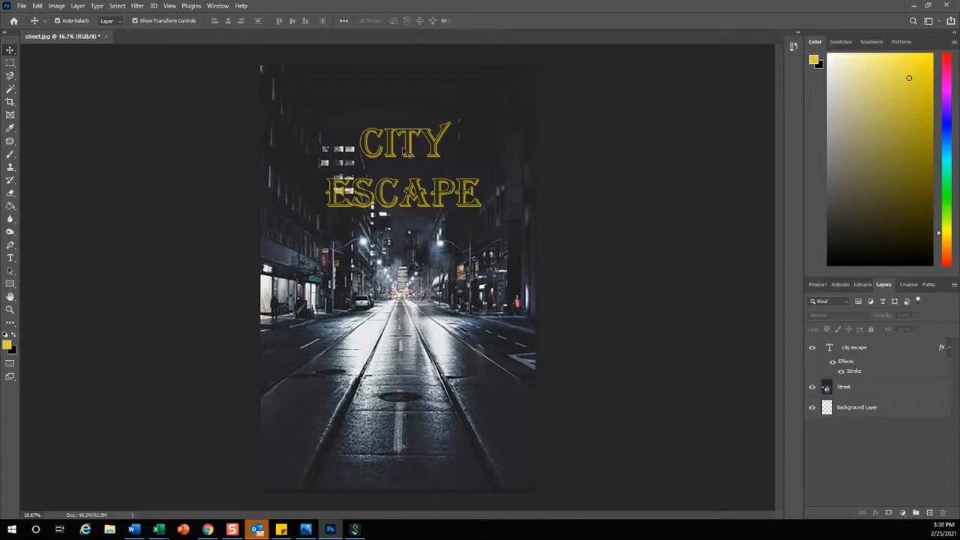
left_click(405, 154)
left_click_drag(405, 150, 403, 159)
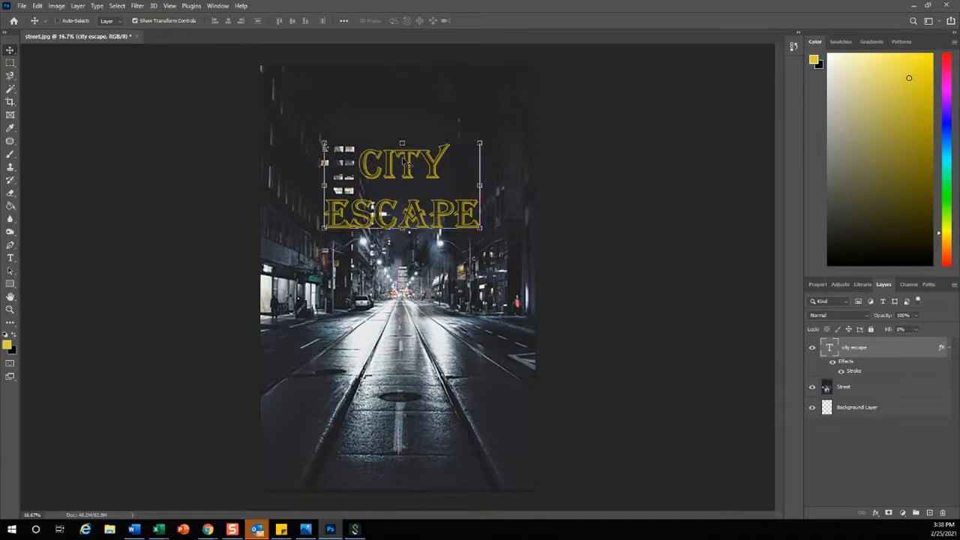
left_click(259, 98, "ctrl")
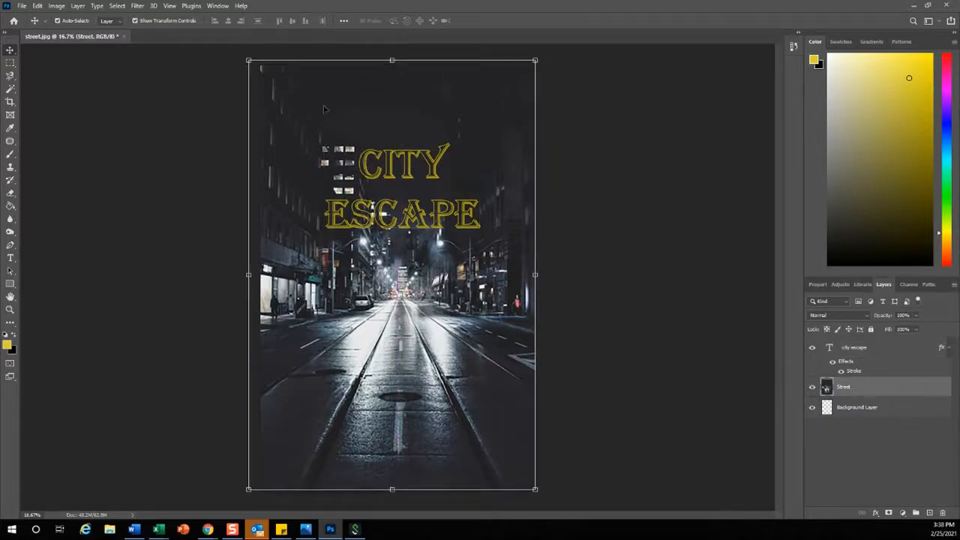
left_click(867, 358)
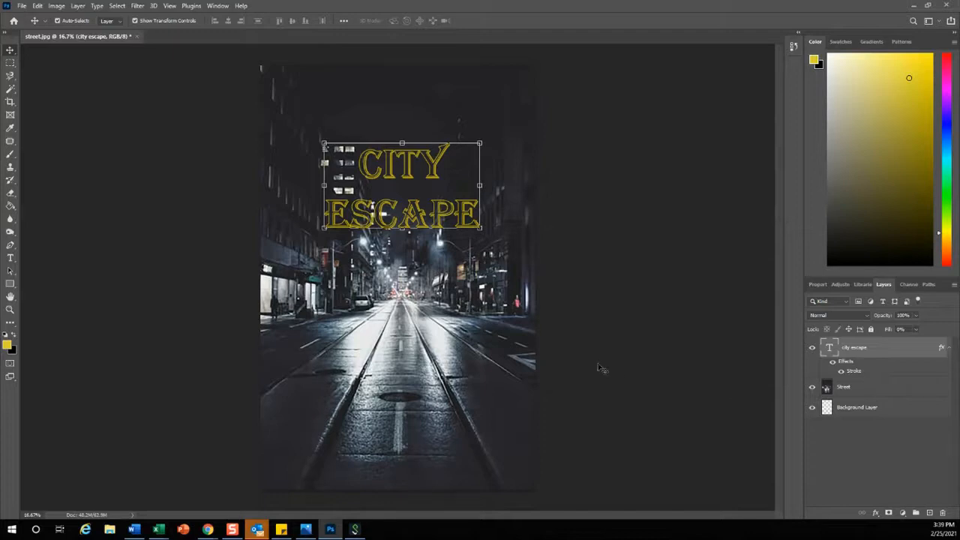
Add a second horizontal text layer with placeholder text and position it near the poster's upper edge, above the title
left_click(181, 272)
left_click(10, 258)
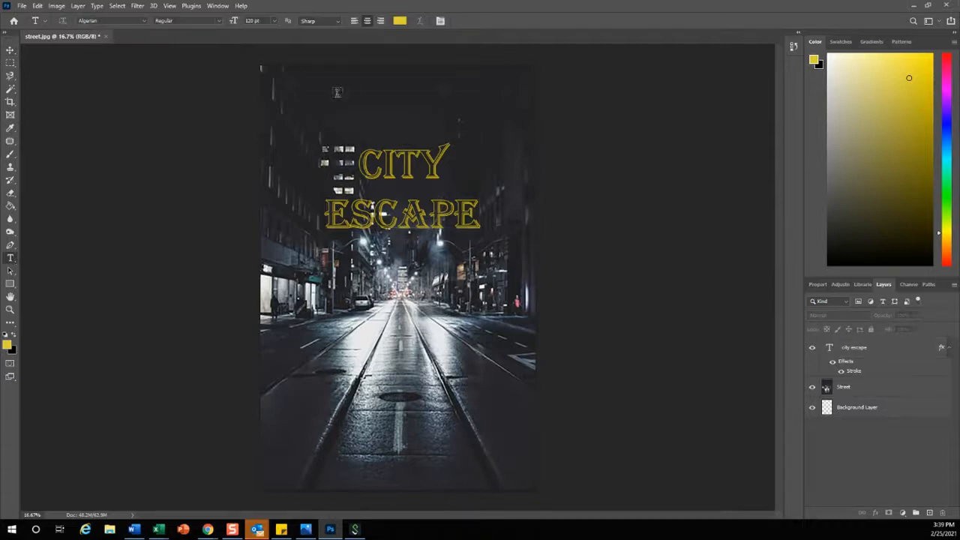
left_click(286, 75)
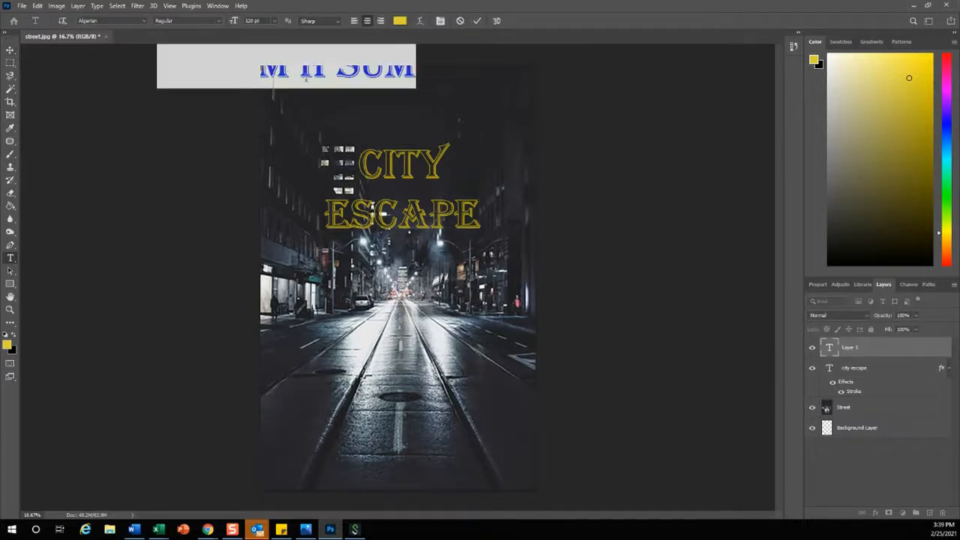
left_click(10, 50)
left_click_drag(317, 71, 437, 109)
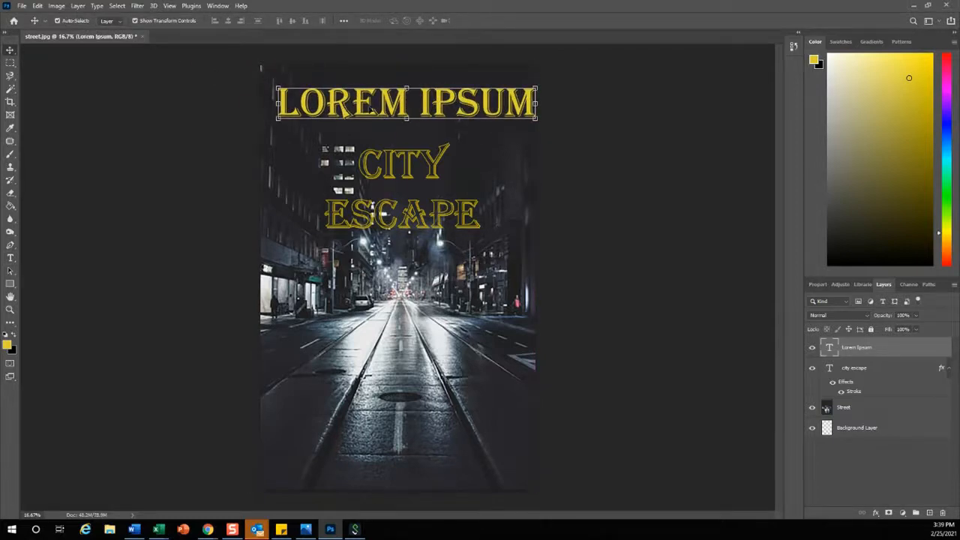
Change the font of the placeholder text near the poster's upper edge to Adobe Caslon Pro Regular
triple_click(347, 110)
left_click(218, 21)
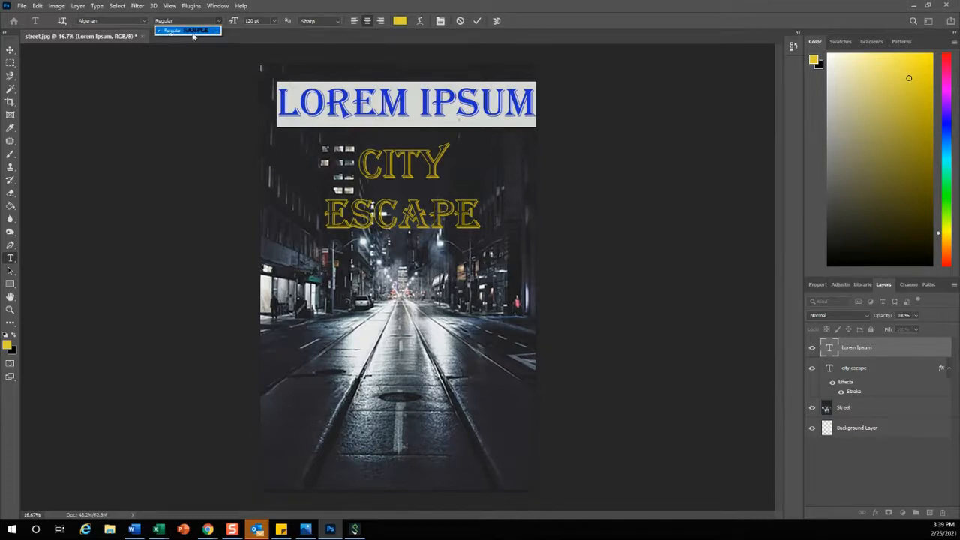
left_click(144, 22)
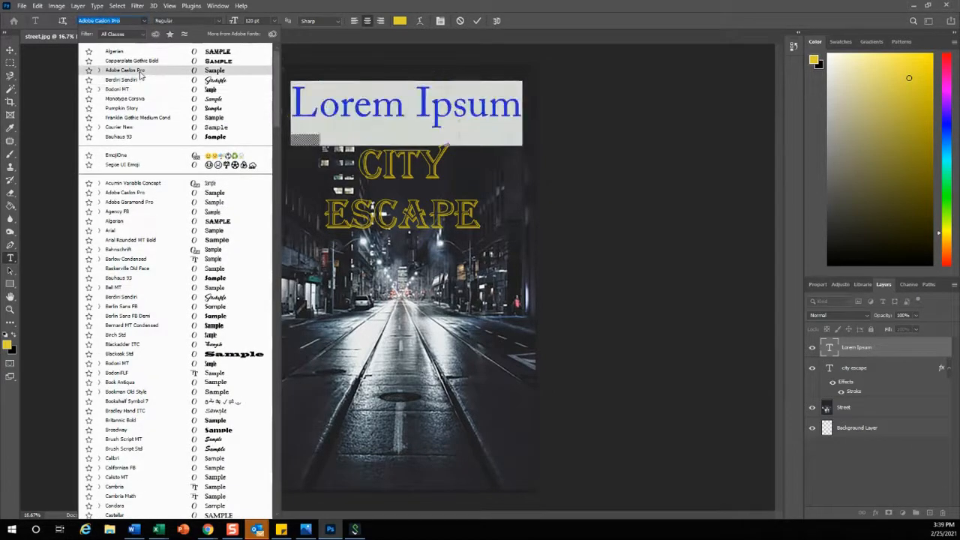
left_click(139, 197)
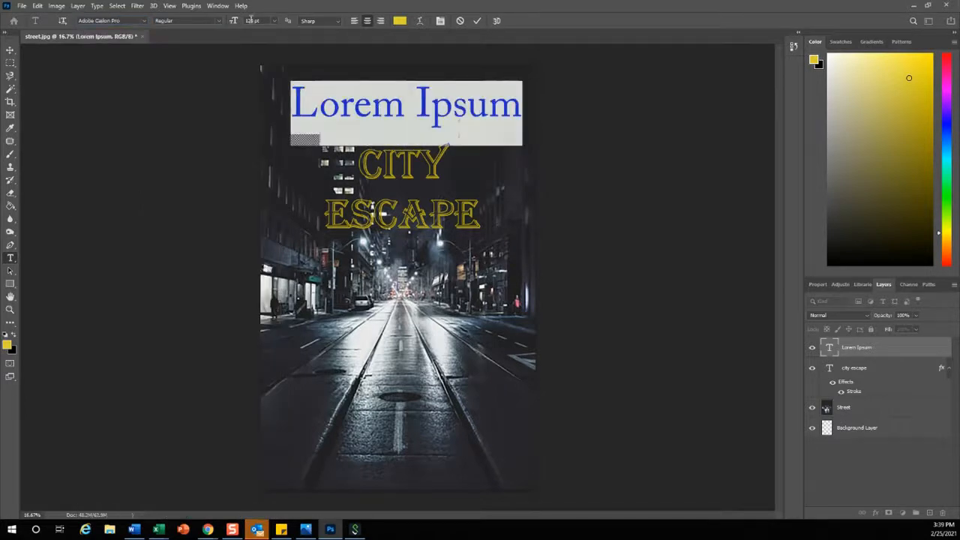
left_click(219, 21)
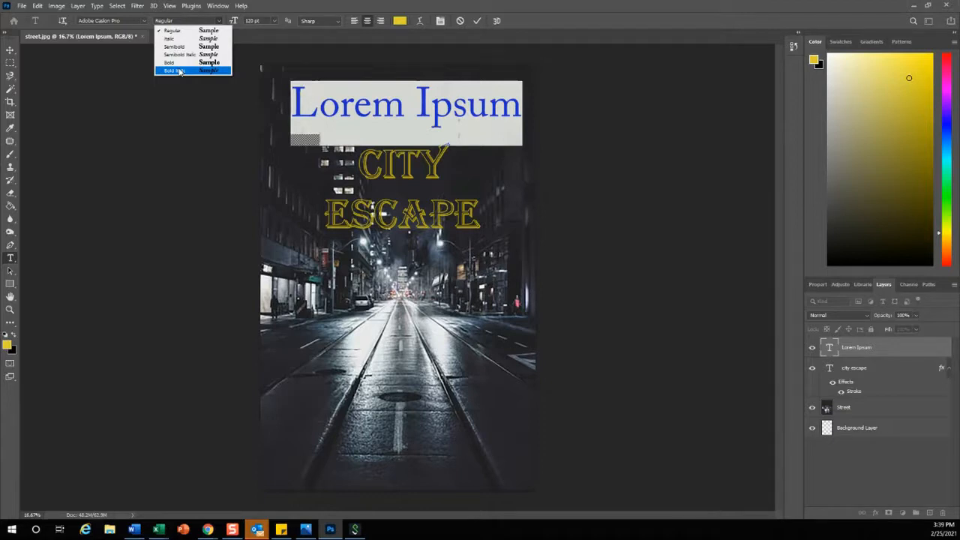
Reduce the upper placeholder text's size to 24 pt
left_click(274, 20)
left_click(261, 83)
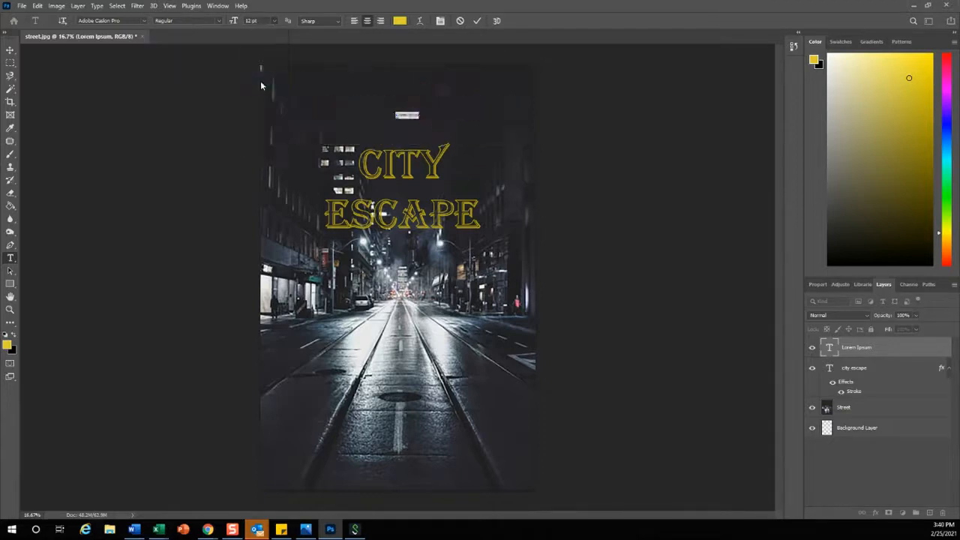
left_click(275, 22)
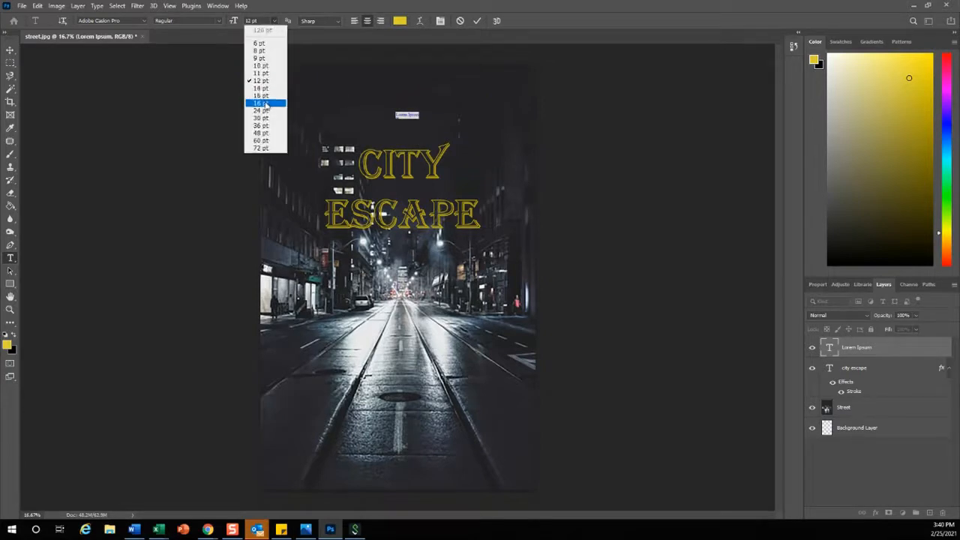
left_click(264, 104)
left_click(275, 20)
left_click(264, 112)
left_click(10, 50)
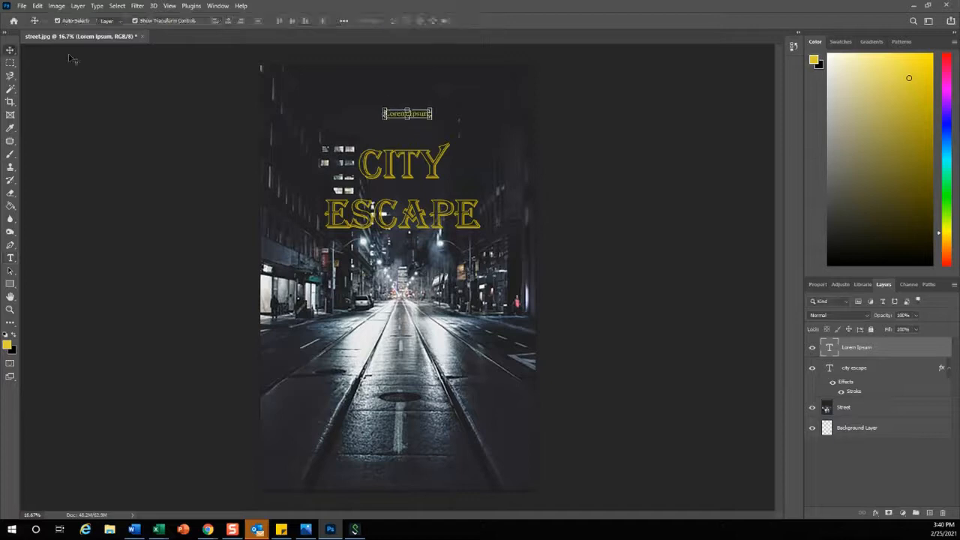
Move the small placeholder text to the poster's upper-left corner and place a pasted copy beside it
left_click_drag(405, 114, 284, 81)
key("ctrl+c")
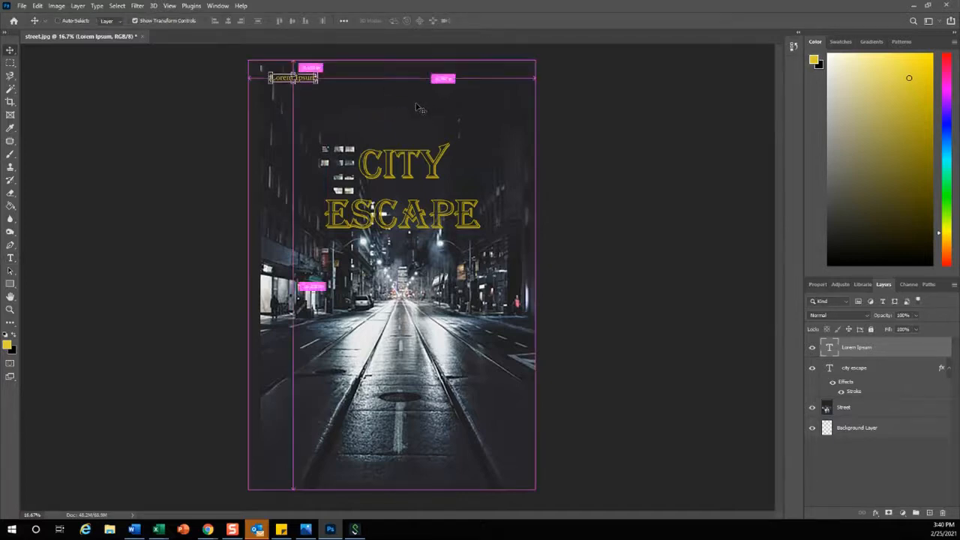
key("ctrl+v")
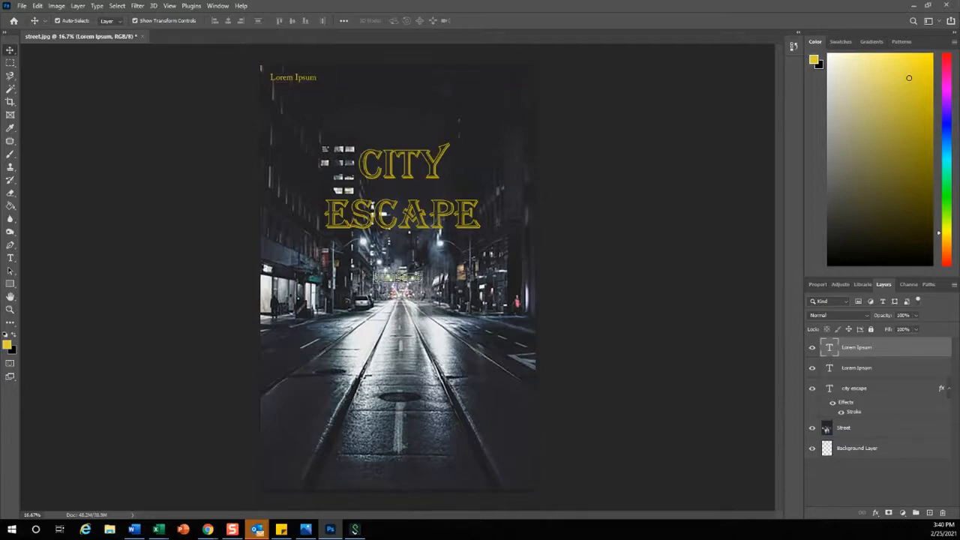
left_click_drag(407, 280, 364, 81)
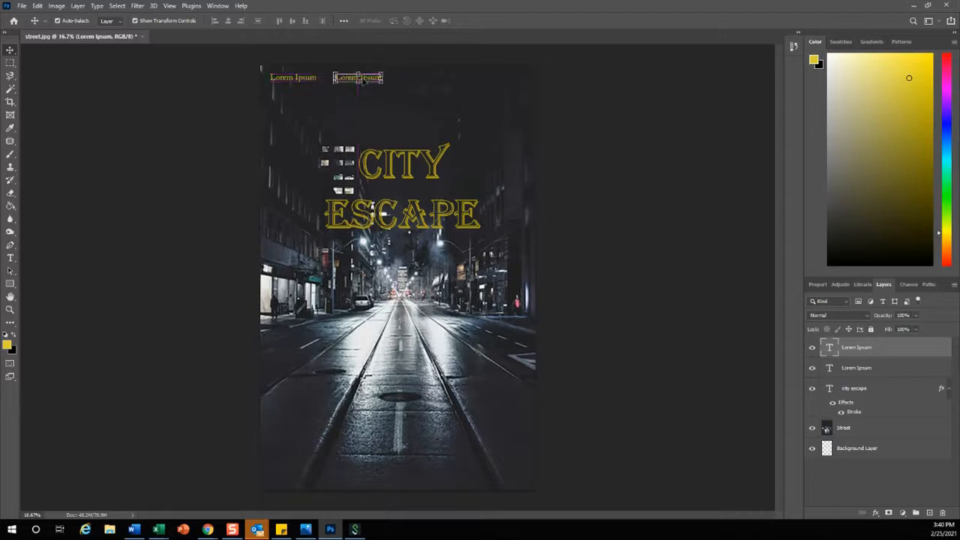
key("t")
double_click(370, 78)
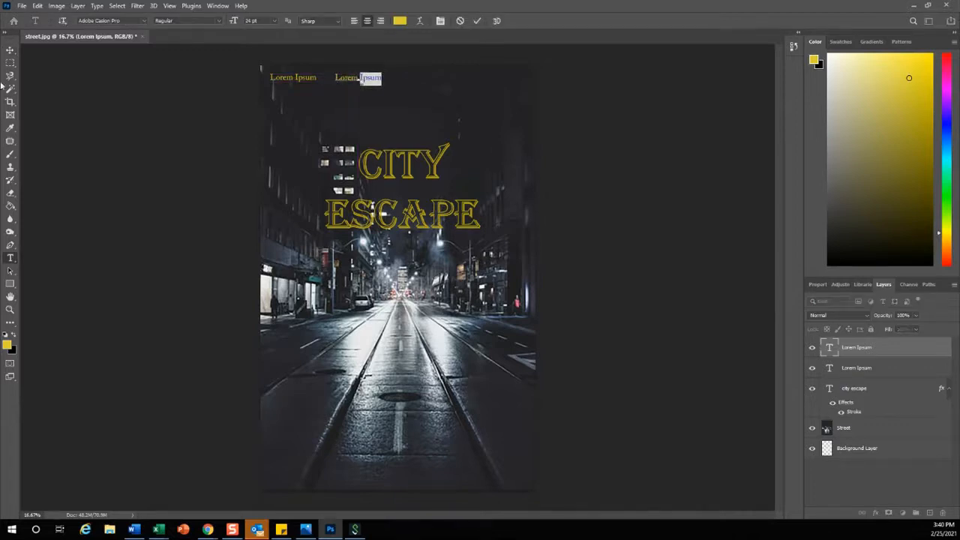
left_click(11, 50)
left_click(336, 116)
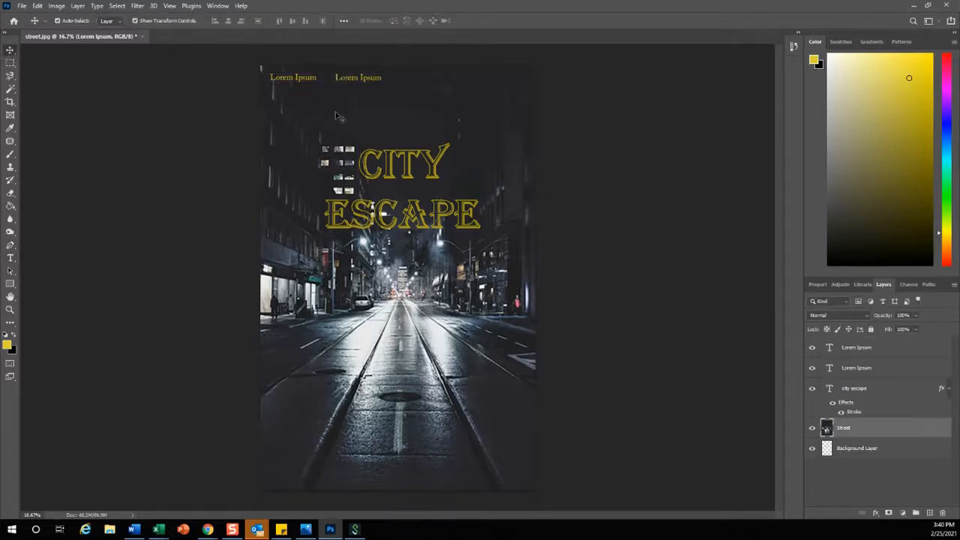
Add a third and a fourth copy of the Lorem Ipsum text, continuing the row along the poster's upper edge
left_click(372, 80)
left_click_drag(373, 80, 420, 82)
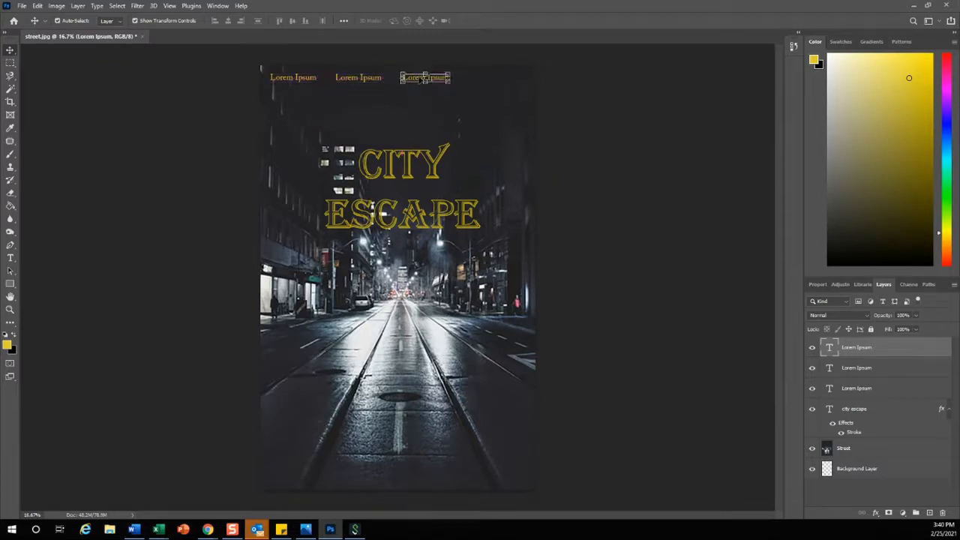
key("ctrl+v")
left_click_drag(404, 279, 497, 79)
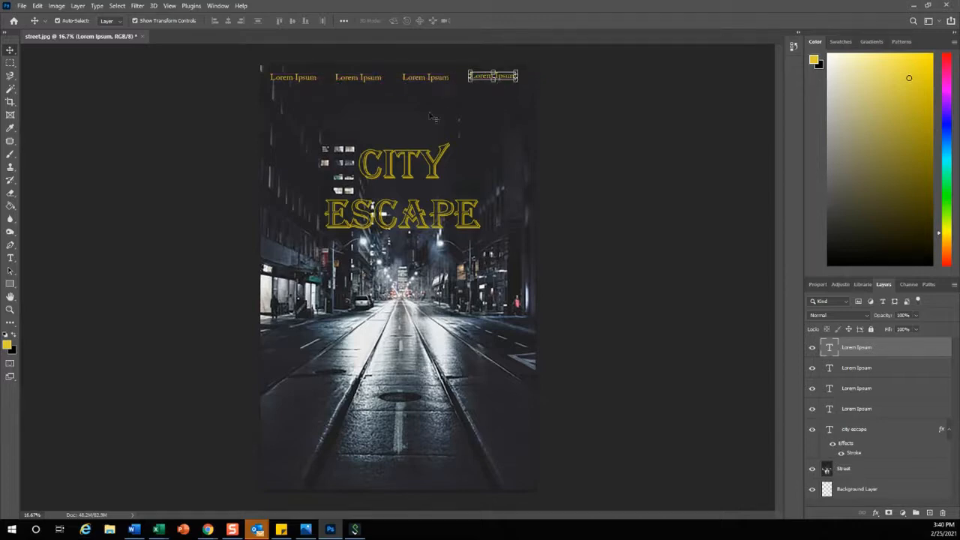
left_click(418, 81)
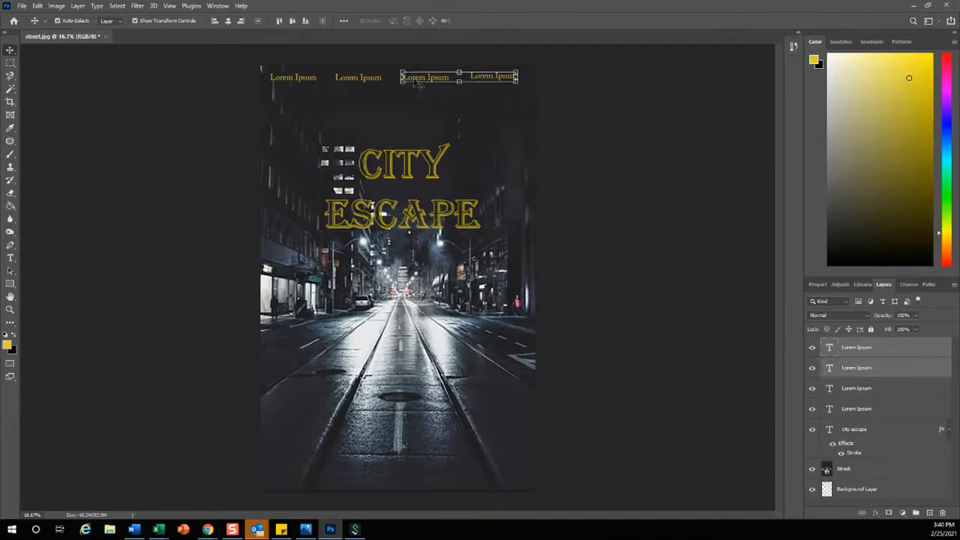
left_click(357, 78)
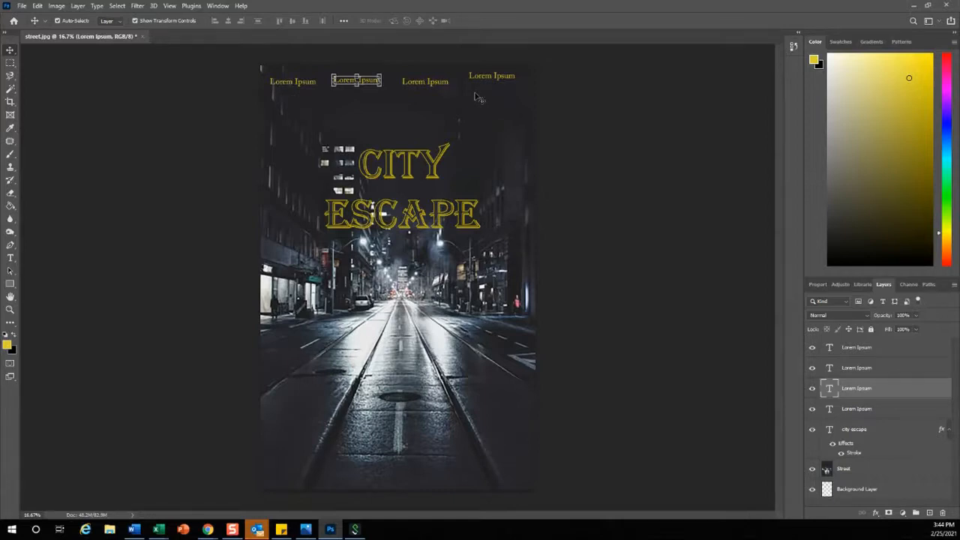
left_click(288, 87)
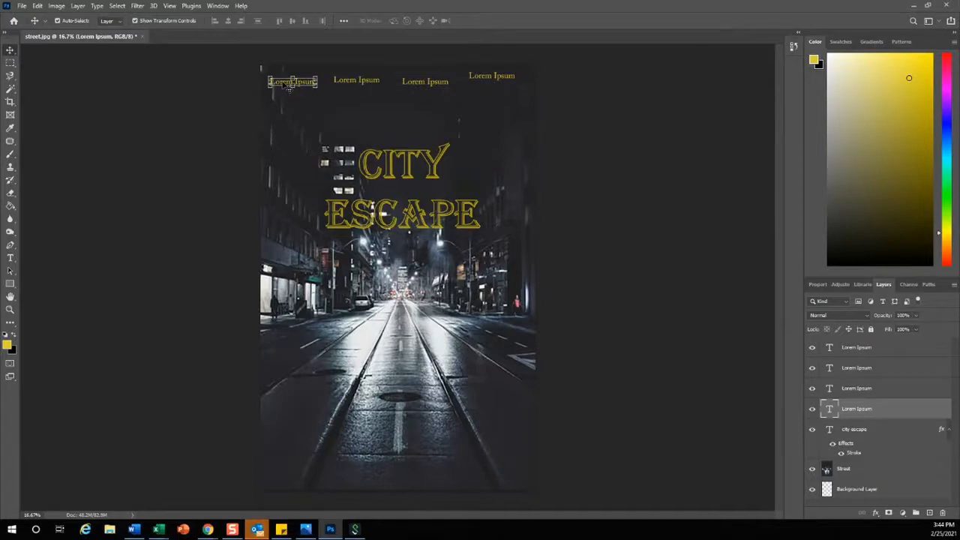
left_click(367, 83, "shift")
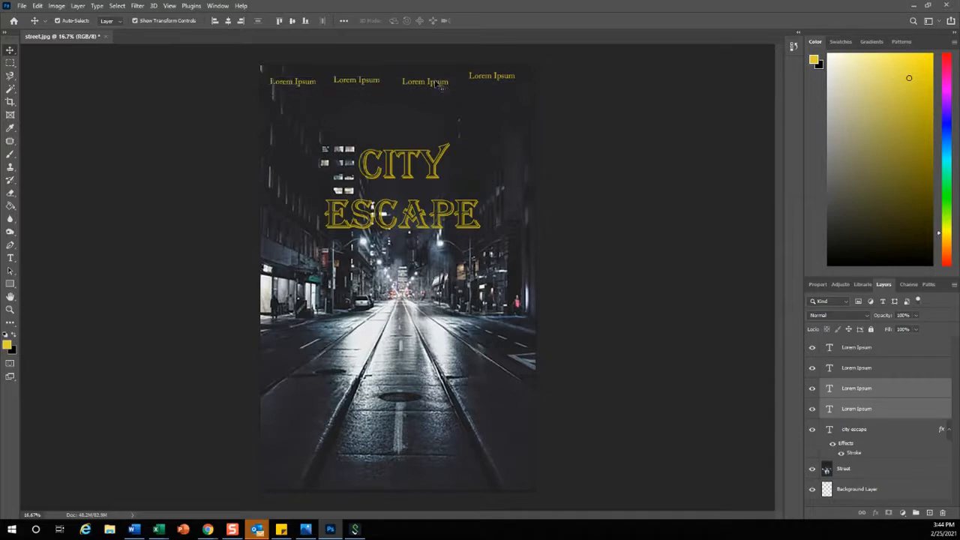
left_click(439, 84, "shift")
left_click(506, 73, "shift")
left_click(495, 76, "shift")
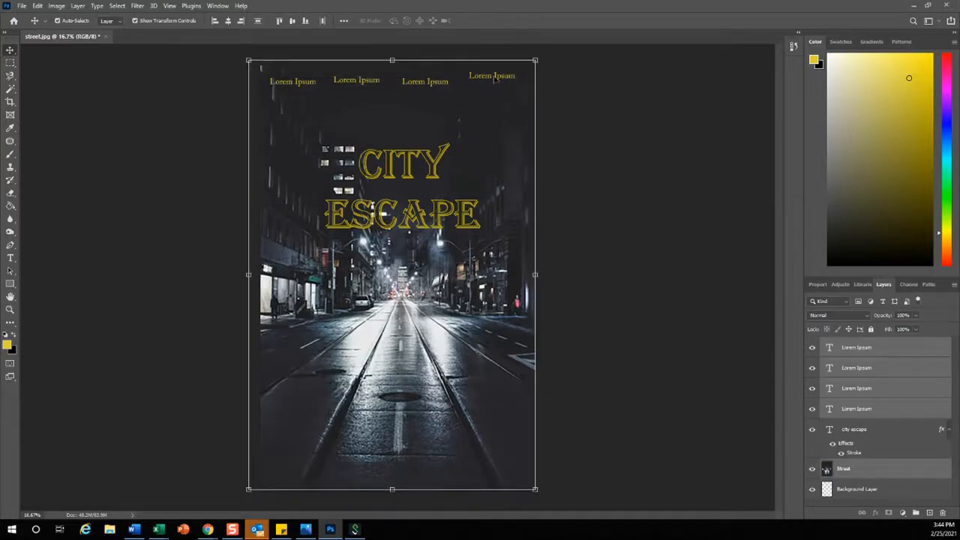
left_click(557, 80)
Align the four Lorem Ipsum texts by top edges and vertical centers, and shift the row slightly right as a group
left_click(279, 84)
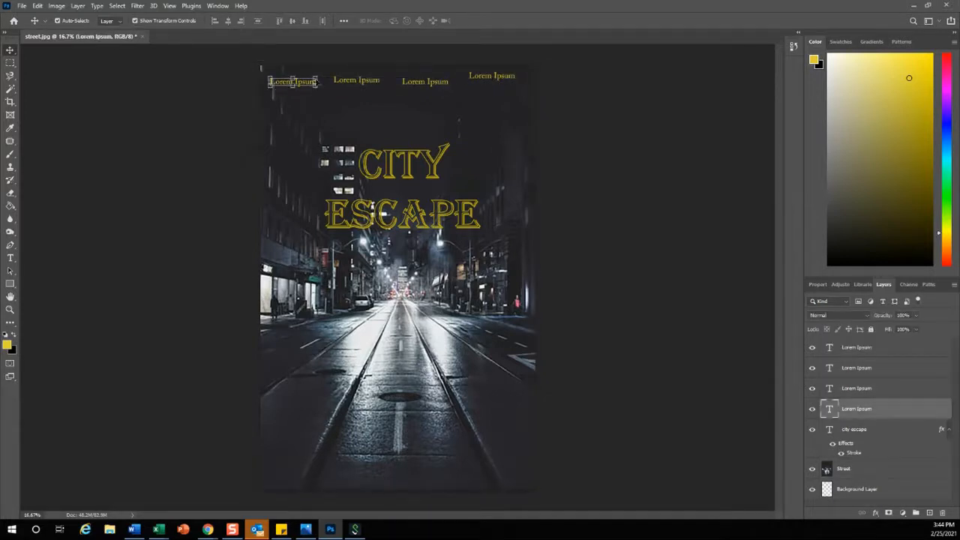
left_click(369, 81, "shift")
left_click(410, 85, "shift")
left_click(497, 77, "shift")
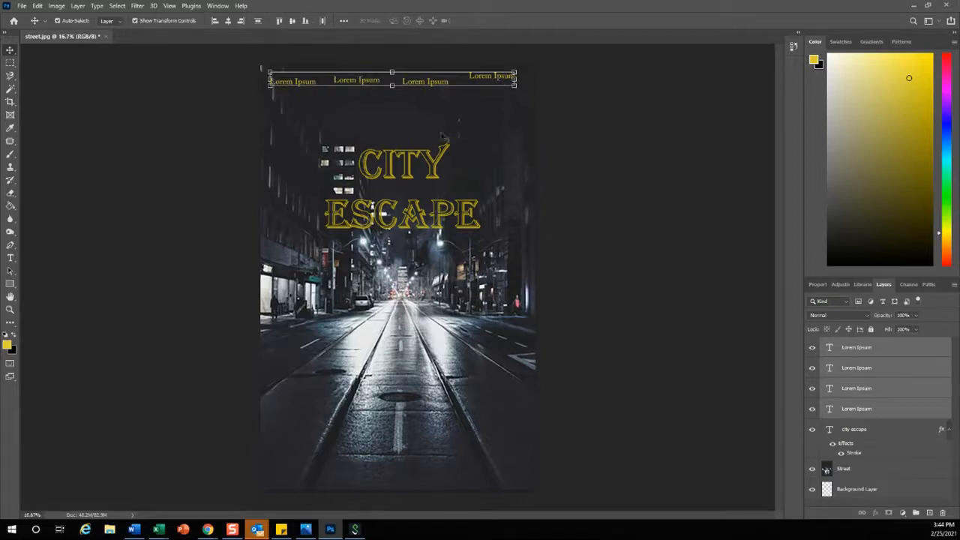
left_click(280, 23)
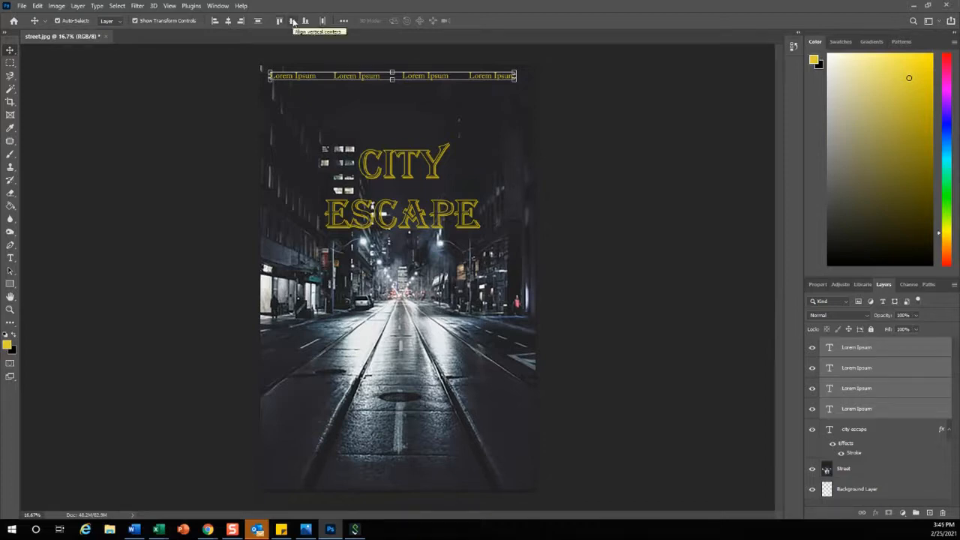
left_click(293, 22)
left_click_drag(418, 76, 425, 76)
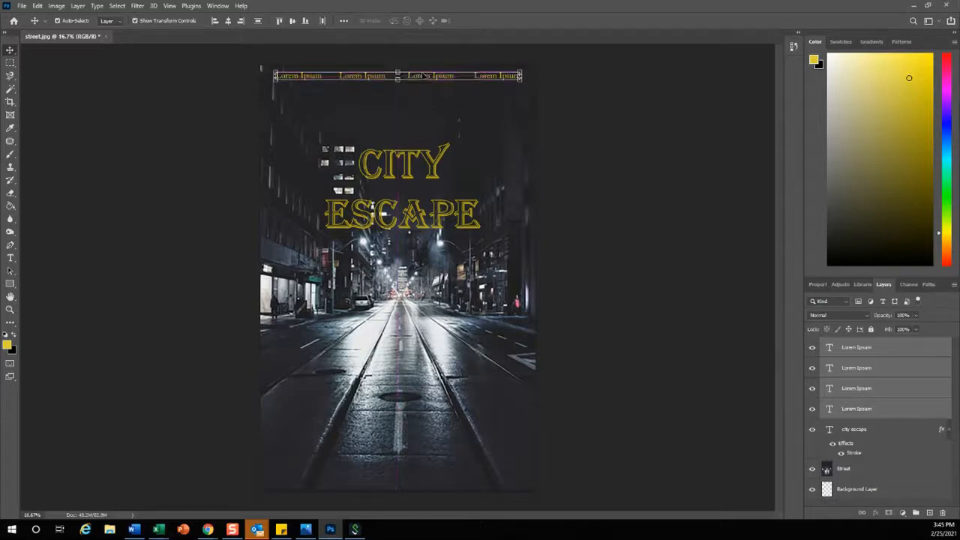
left_click(611, 99)
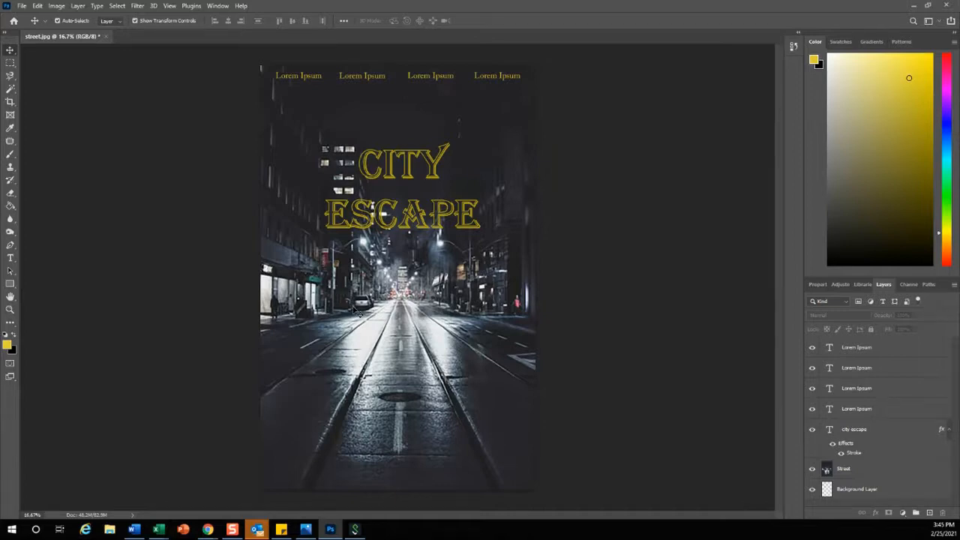
Add a horizontal text layer reading "Here is my tagline" over the middle of the street
left_click(10, 259)
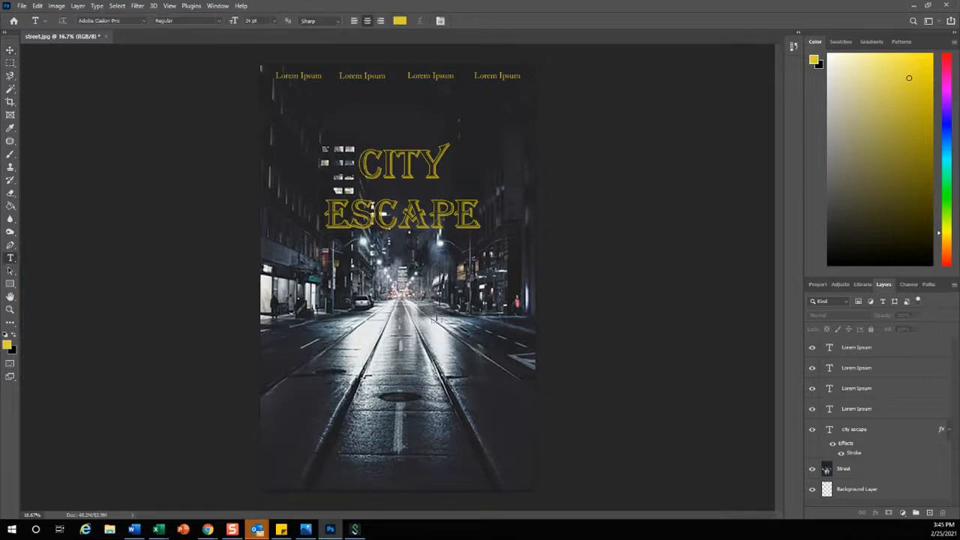
left_click(396, 330)
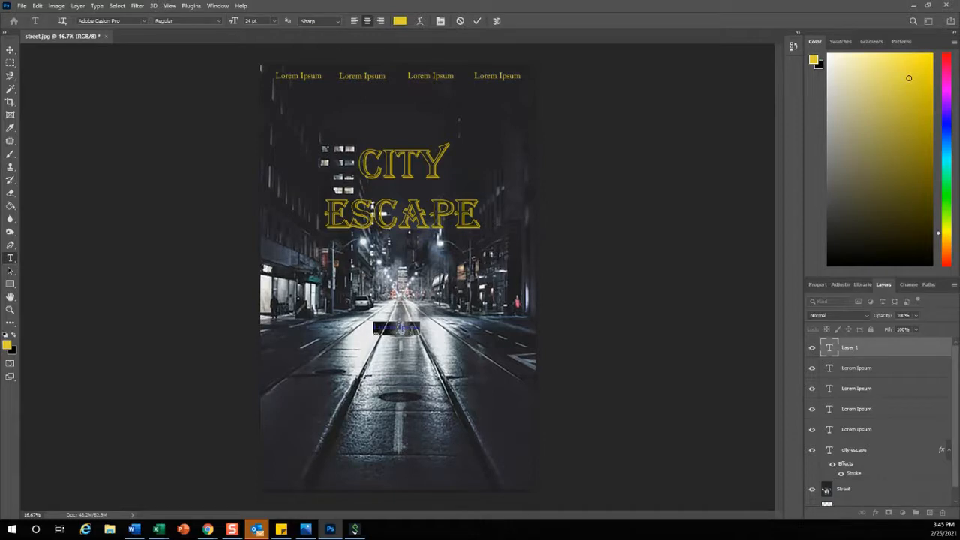
left_click(403, 328)
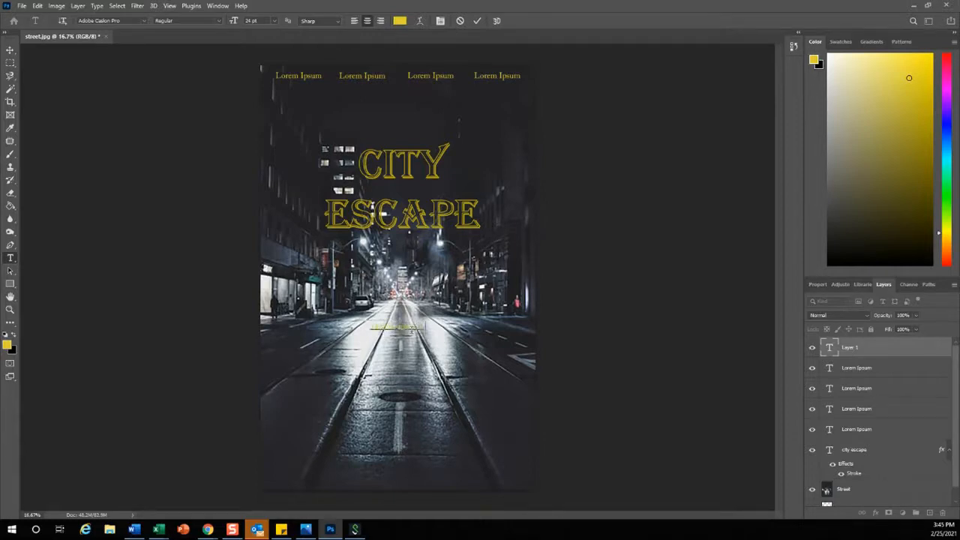
Format the whole tagline text as Italic at 48 pt
double_click(408, 327)
double_click(395, 326)
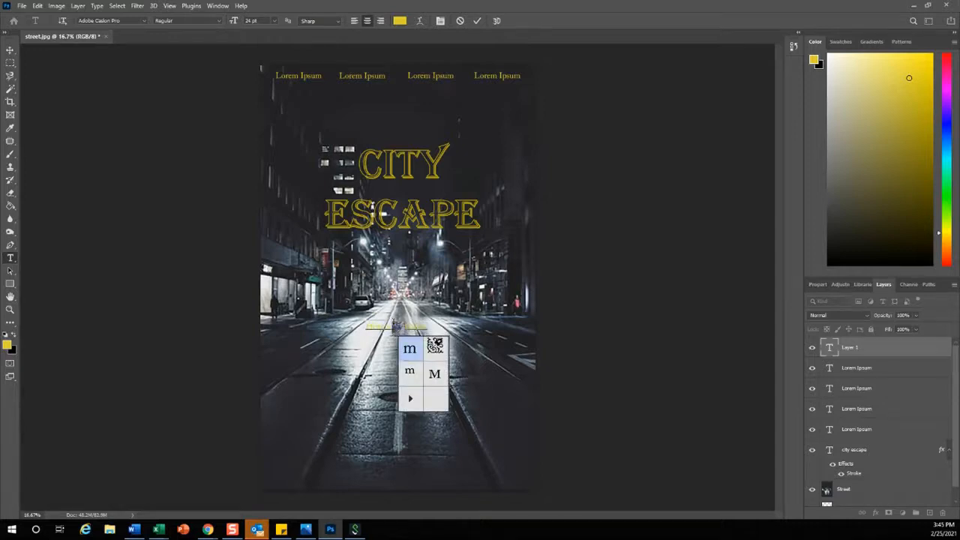
triple_click(380, 326)
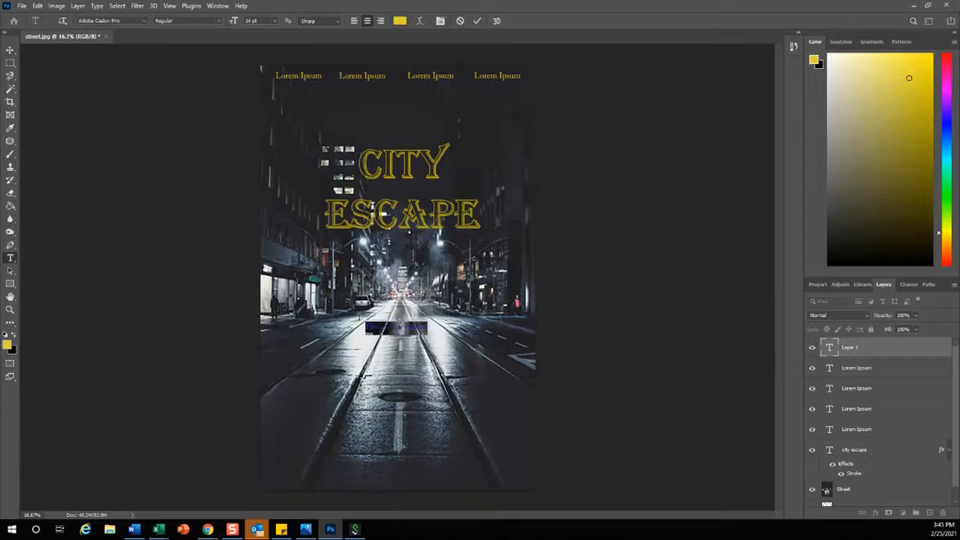
left_click(218, 22)
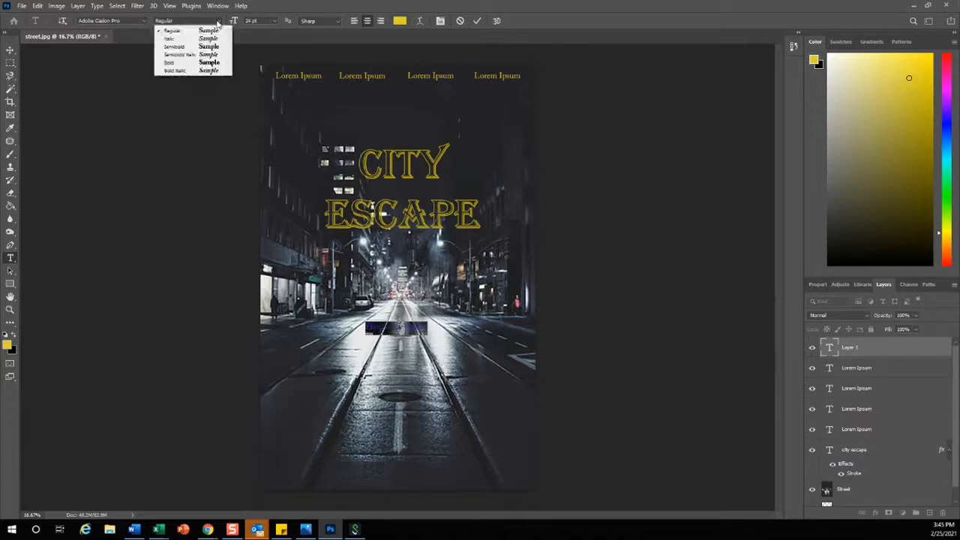
left_click(192, 38)
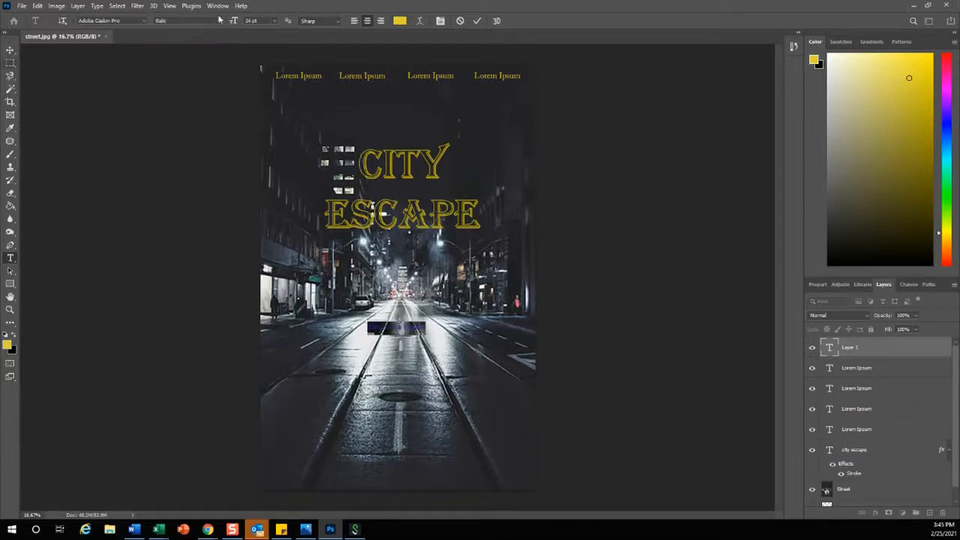
left_click(274, 22)
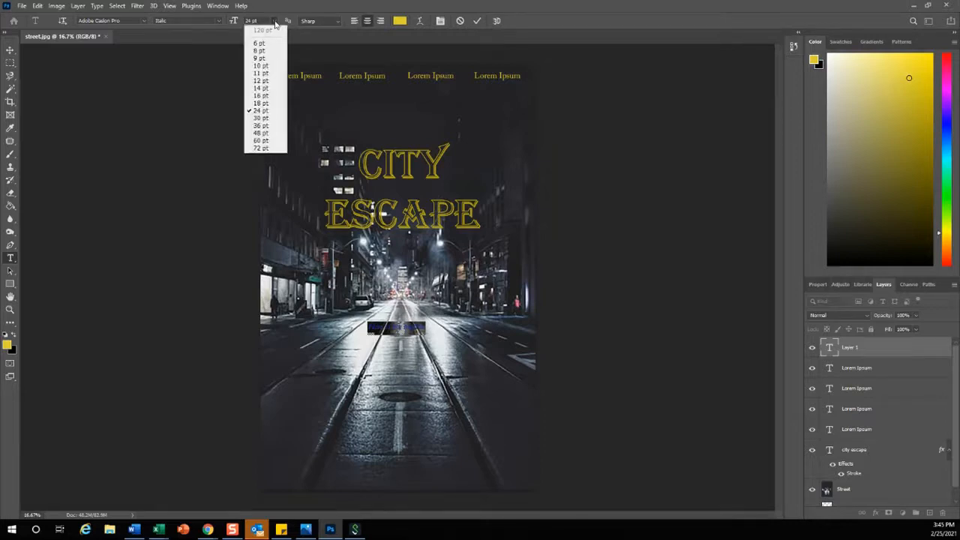
left_click(261, 124)
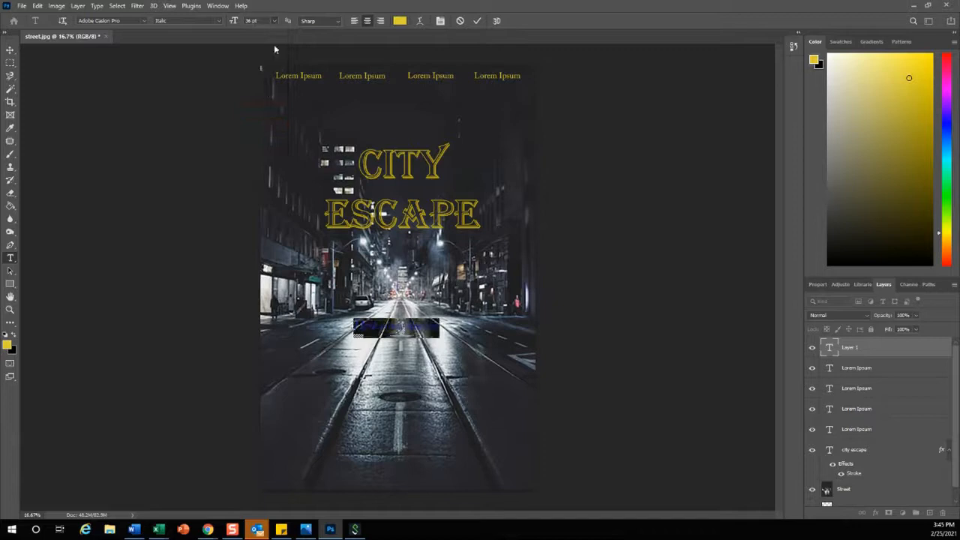
left_click(274, 21)
left_click(263, 137)
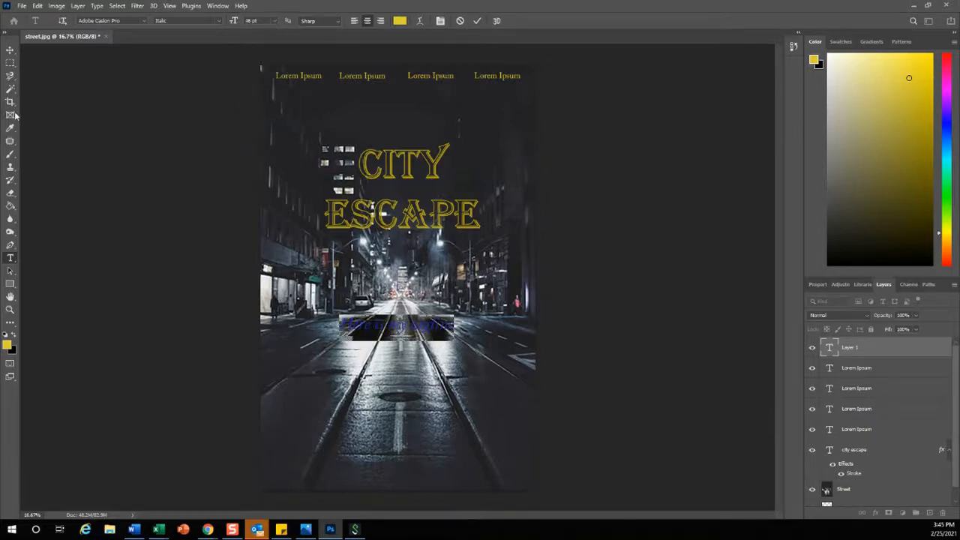
Set the tagline text to 36 pt and place it centered just beneath the CITY ESCAPE title
left_click(10, 49)
left_click_drag(417, 328, 480, 254)
double_click(459, 252)
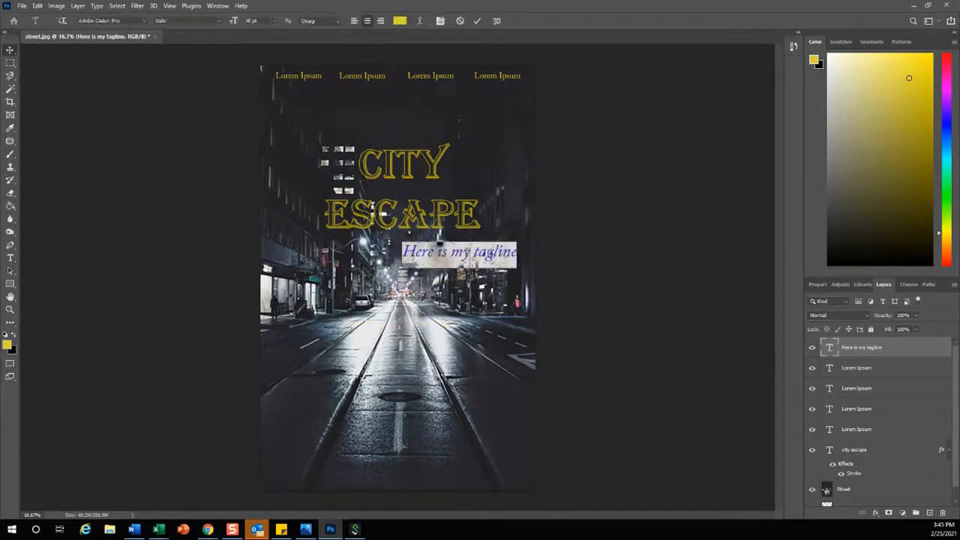
left_click(273, 21)
left_click(255, 127)
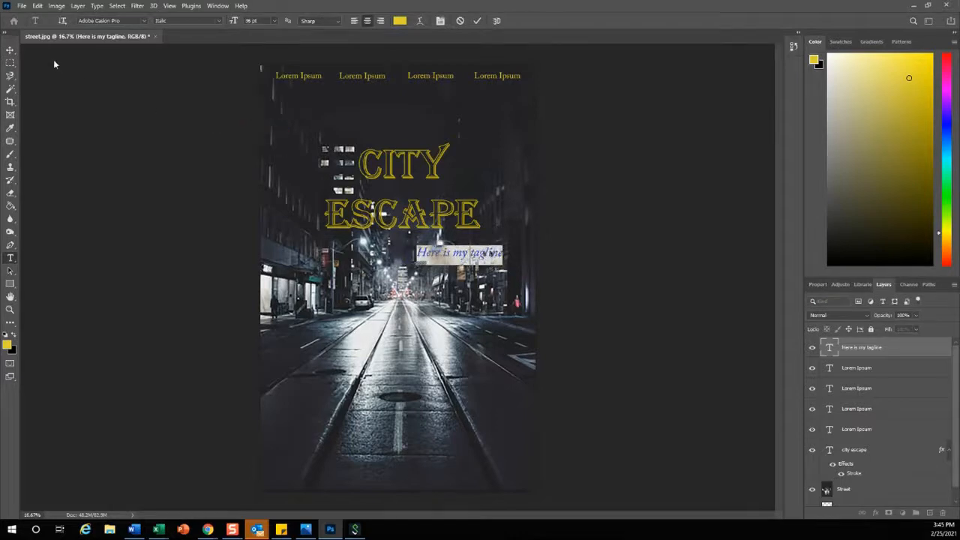
left_click(10, 49)
left_click_drag(468, 255, 391, 249)
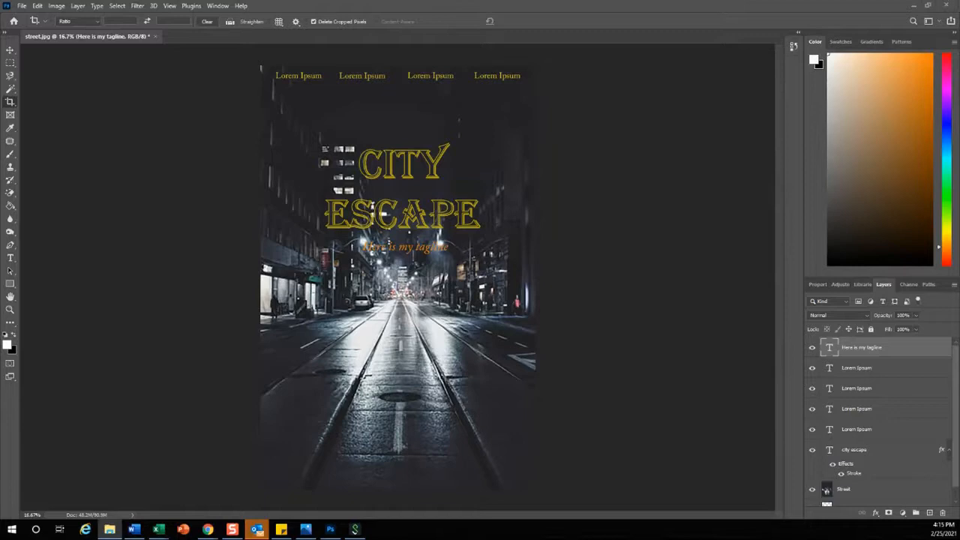
Place the movie poster rating image on the poster at its default size and rasterize its smart object layer
left_click_drag(638, 243, 474, 267)
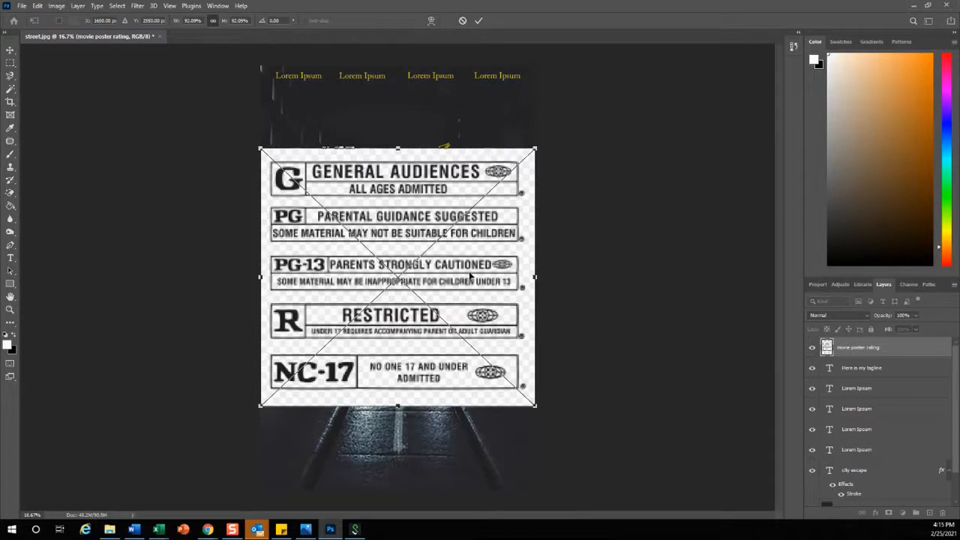
key("Return")
key("c")
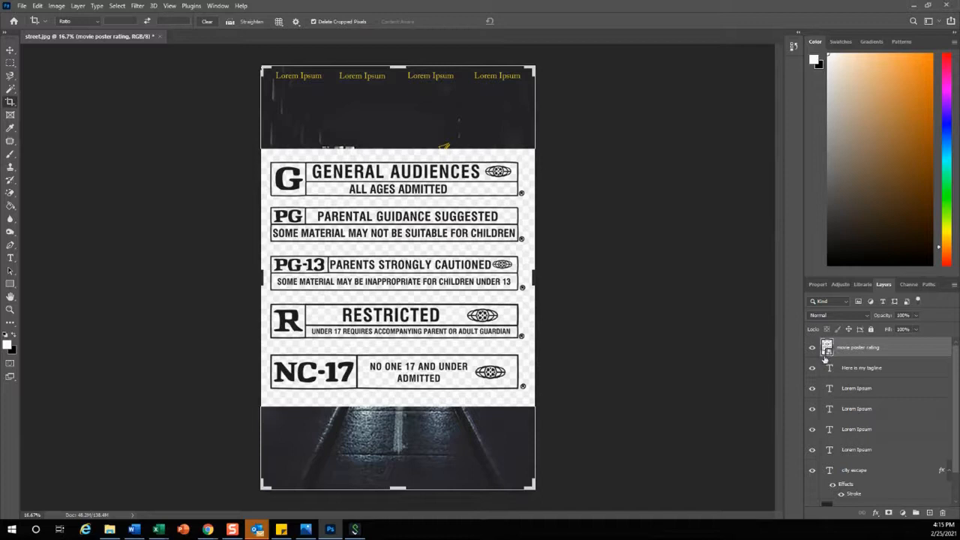
left_click(62, 5)
mouse_move(77, 6)
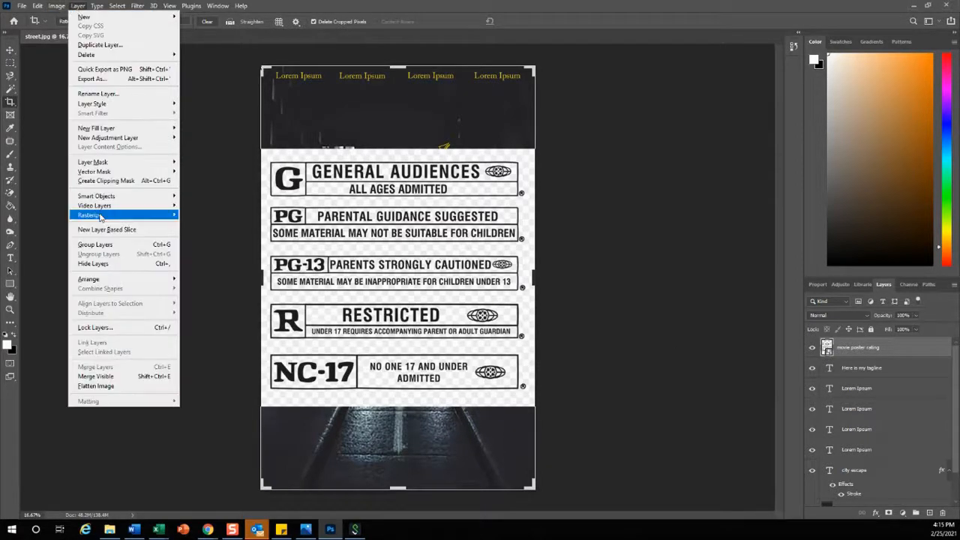
mouse_move(104, 216)
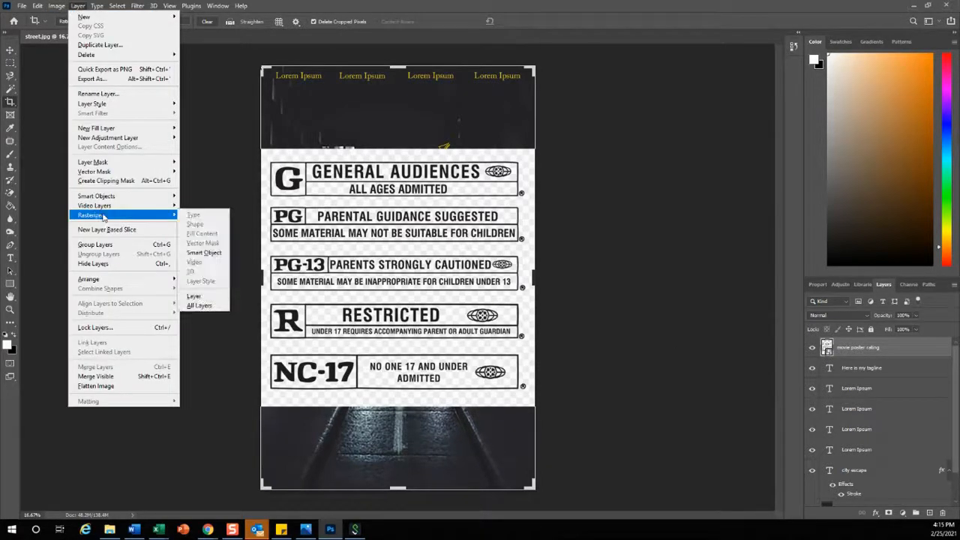
left_click(195, 253)
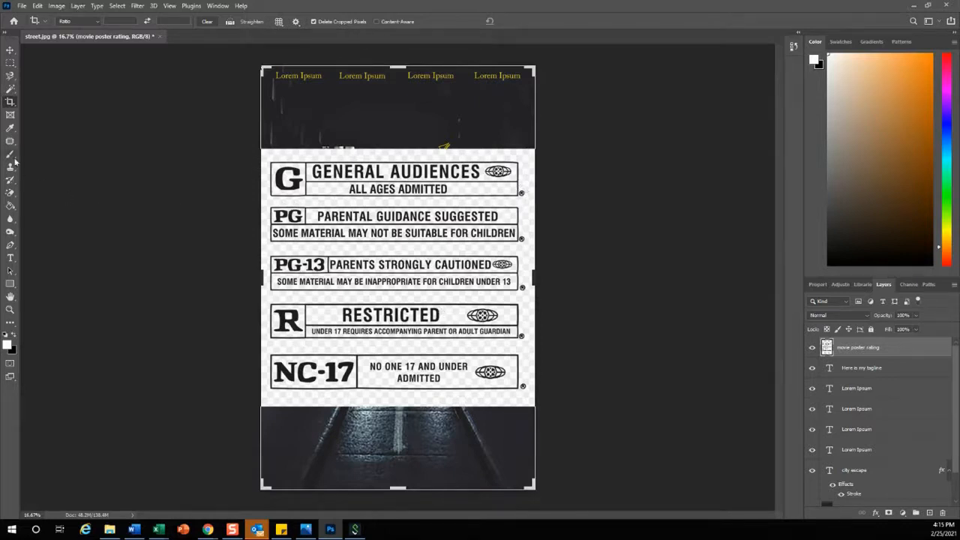
Erase the white background inside the General Audiences rating and around all the rating boxes with the Magic Eraser tool
left_click(10, 194)
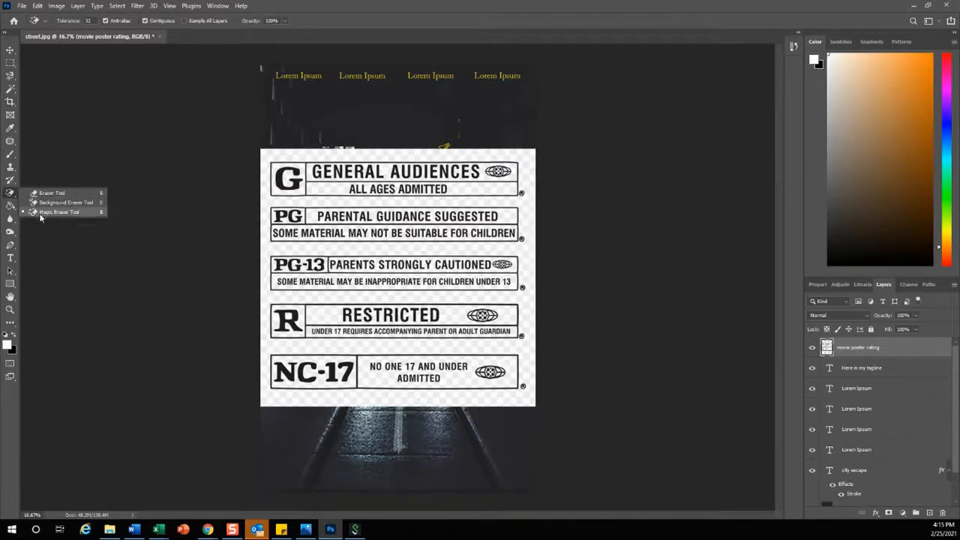
left_click(82, 213)
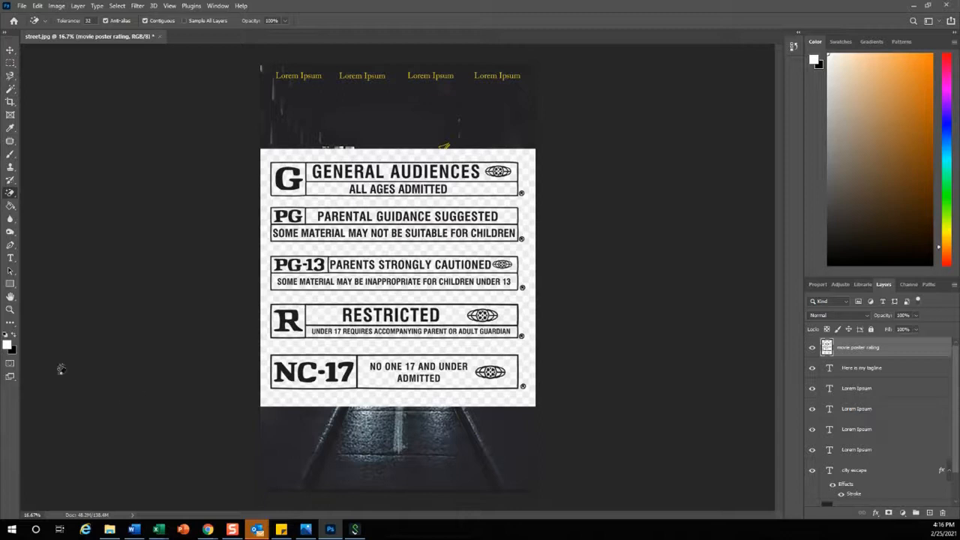
left_click(10, 309)
key("ctrl+minus")
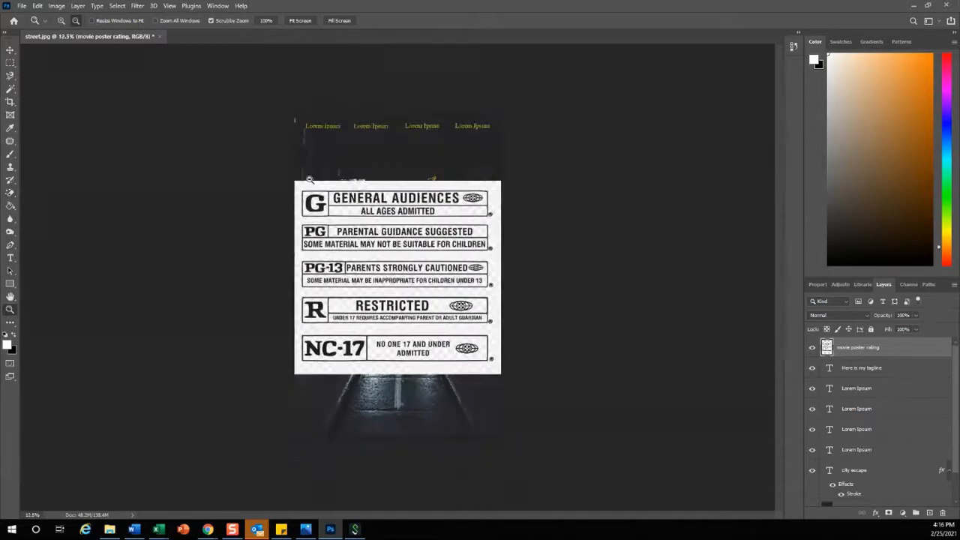
left_click_drag(317, 197, 288, 219)
scroll(311, 163, "up", 2)
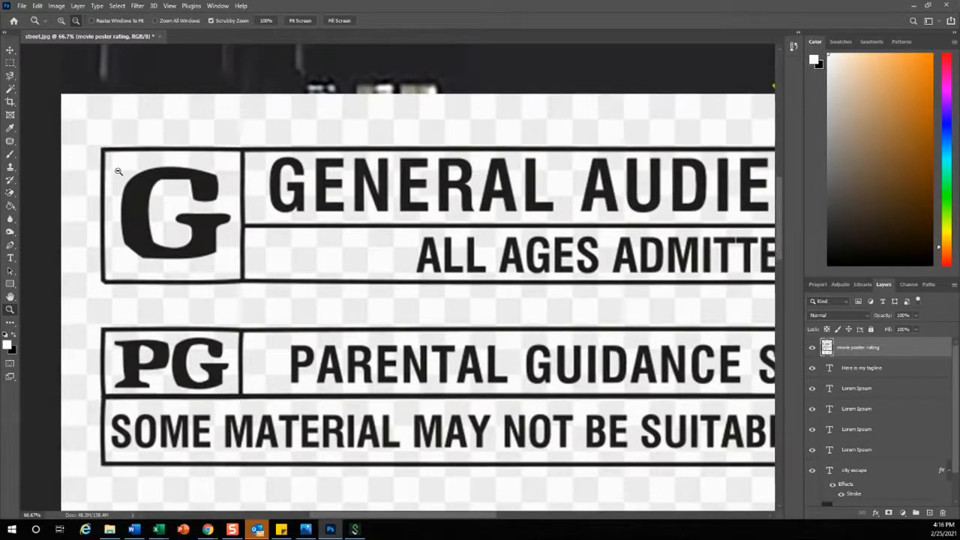
left_click(10, 192)
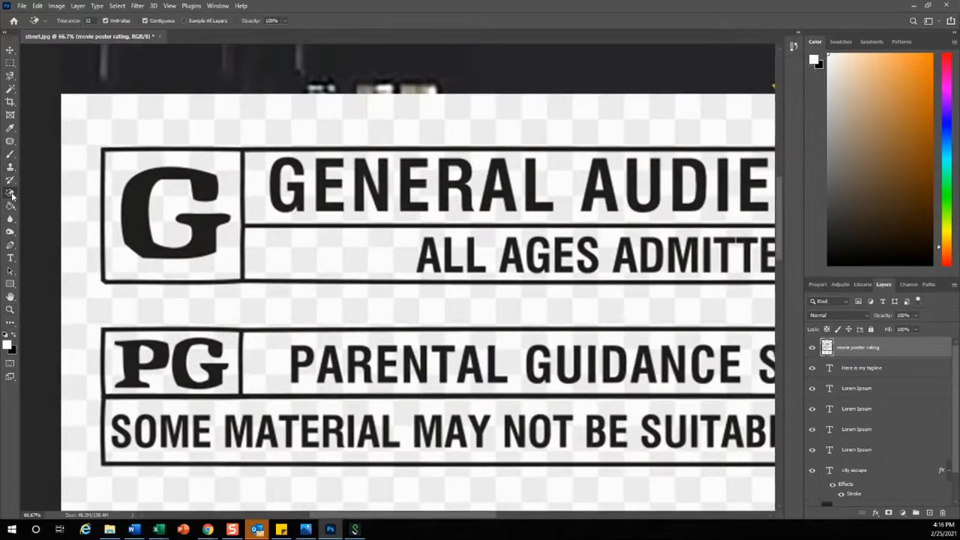
left_click(129, 158)
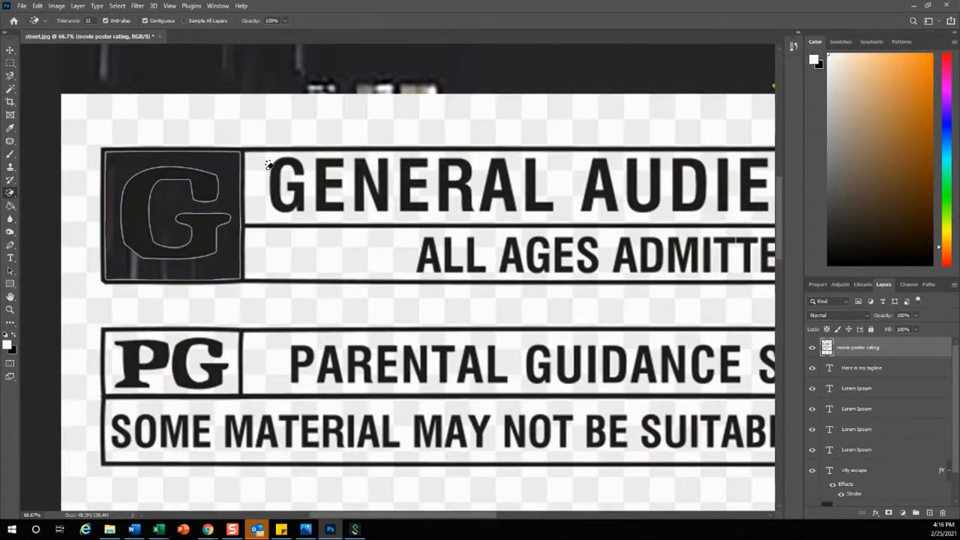
left_click(259, 178)
left_click(301, 250)
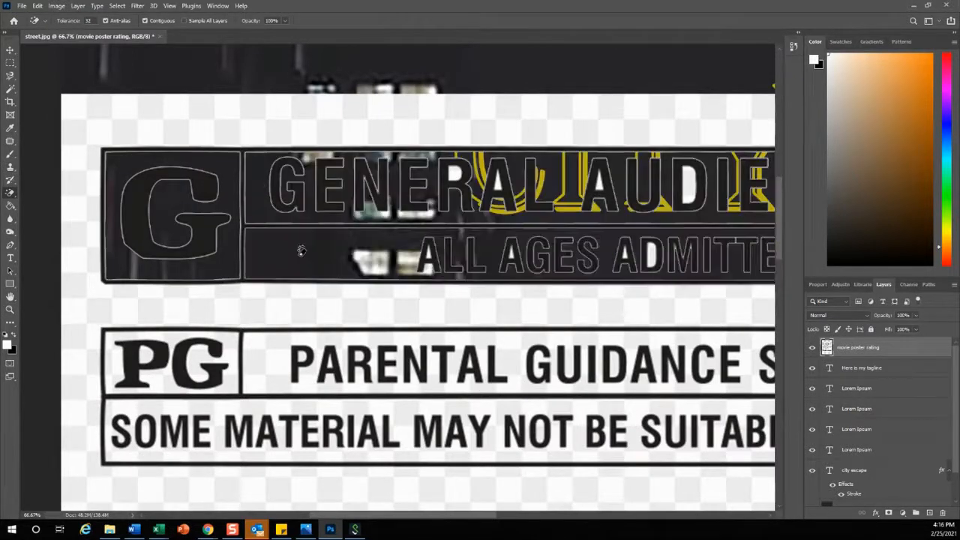
left_click(385, 97)
Erase the white left inside the letter A in GENERAL and AGES with the Magic Eraser
left_click_drag(570, 163, 352, 152)
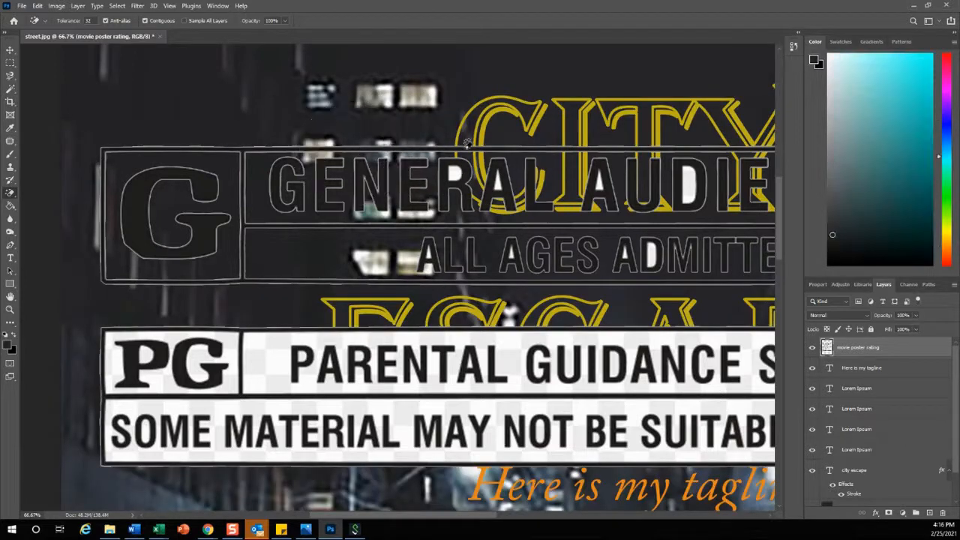
mouse_move(502, 151)
left_mouse_down()
mouse_move(270, 150)
mouse_move(335, 146)
left_mouse_up()
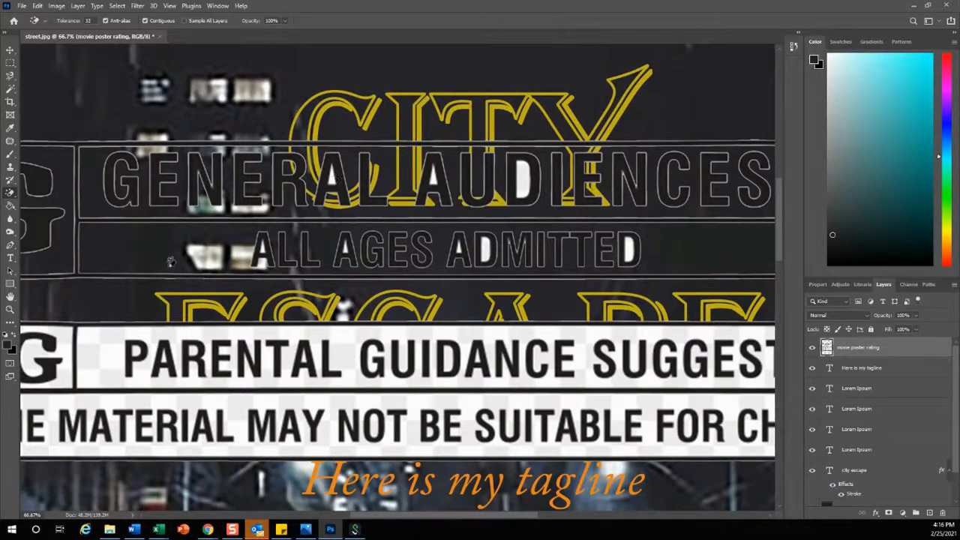
left_click(10, 309)
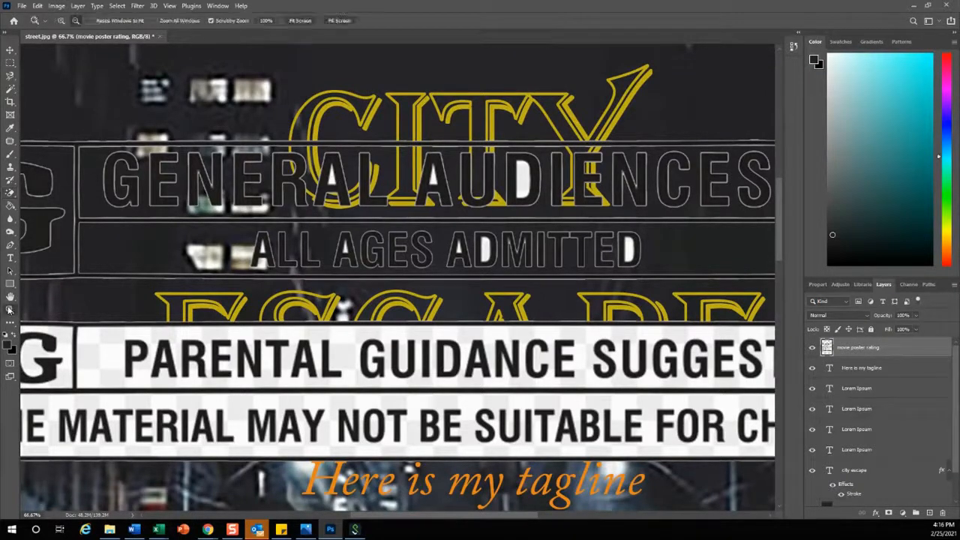
left_click(335, 186)
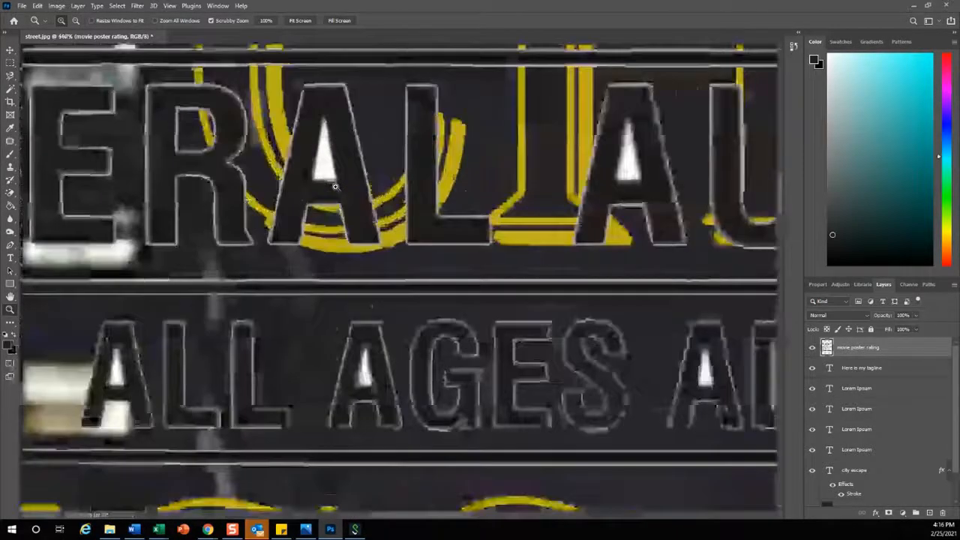
left_click(9, 192)
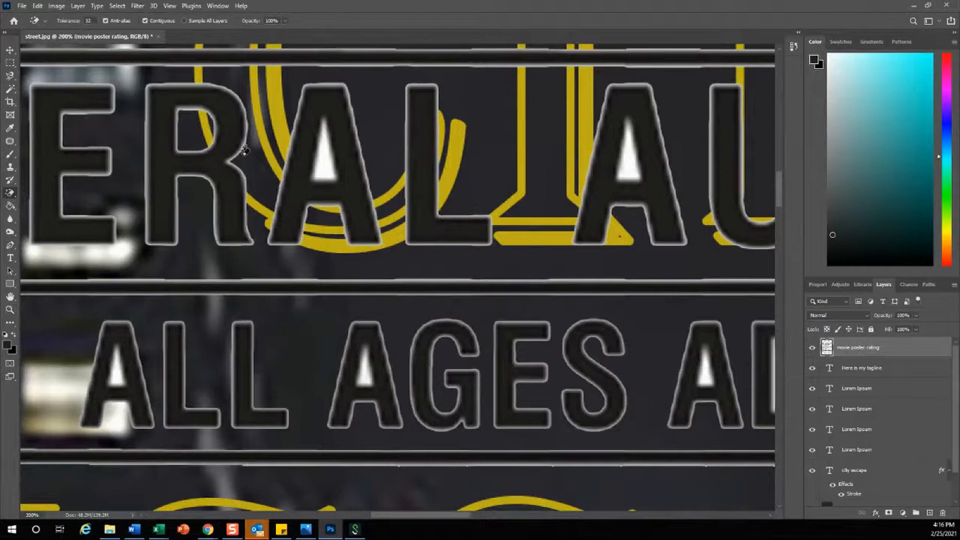
left_click(330, 161)
left_click(366, 376)
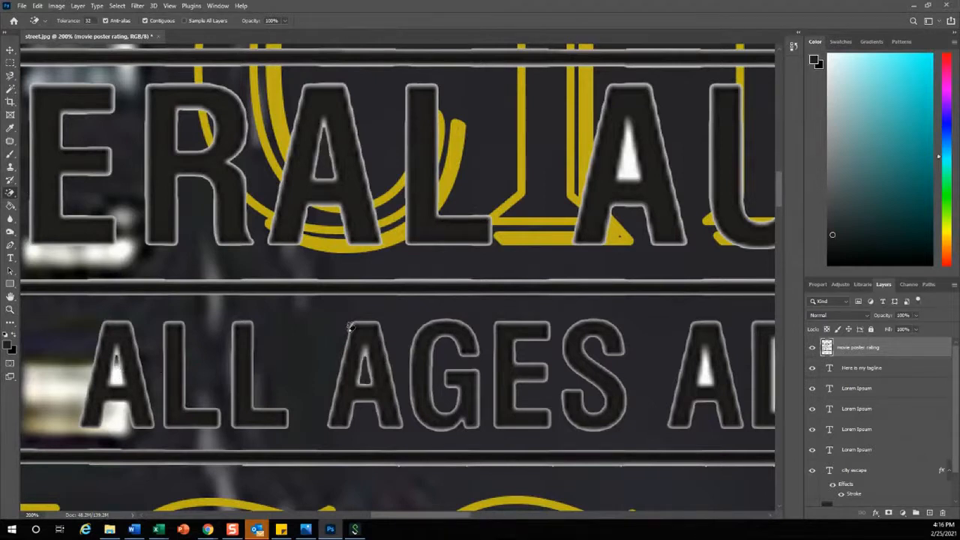
Erase the white left inside the letters A and D in AUDIENCES and ADMITTED
left_click_drag(430, 308, 124, 293)
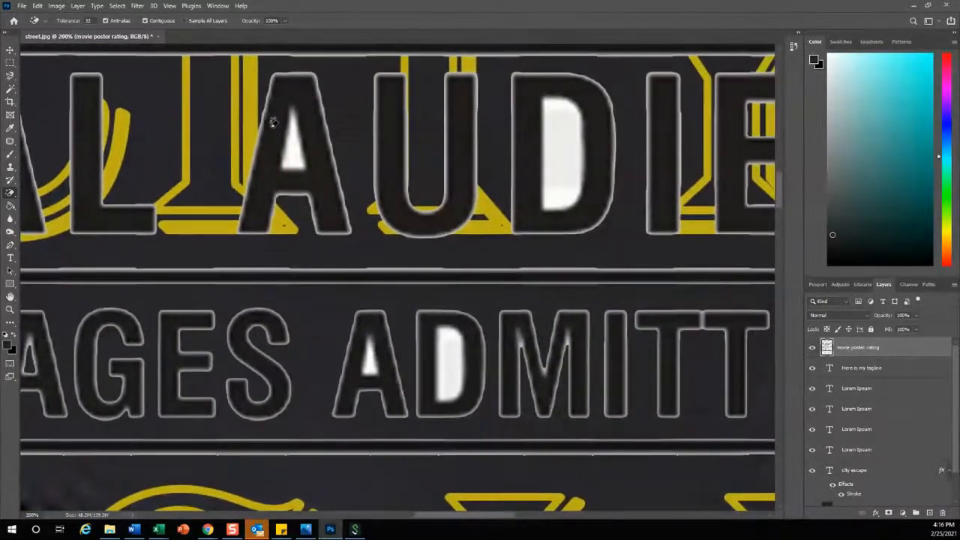
left_click(297, 154)
left_click(577, 173)
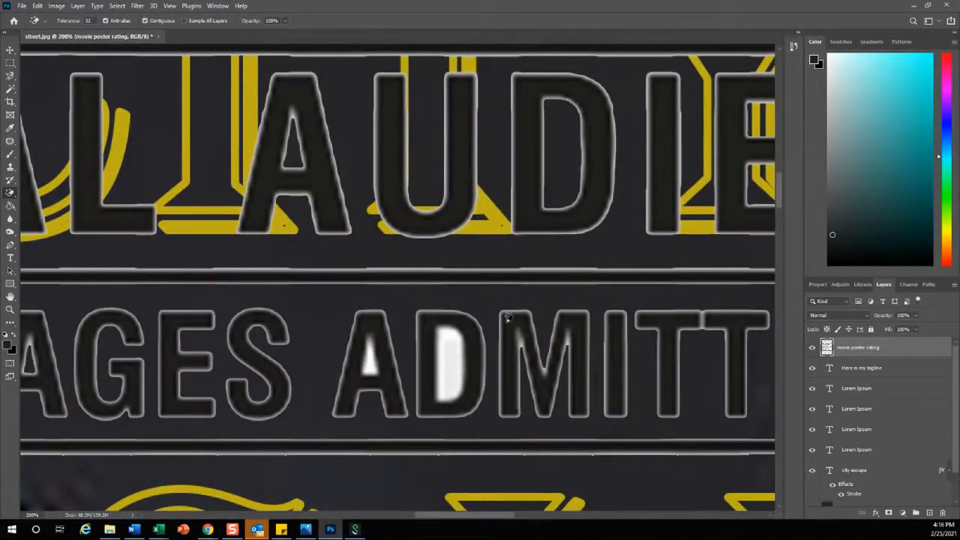
left_click(450, 353)
left_click(373, 362)
left_click_drag(620, 316, 275, 312)
left_click(510, 355)
Erase the white segments of the globe emblem and its film reel in the General Audiences rating
left_click_drag(680, 294, 364, 306)
left_click_drag(720, 289, 390, 313)
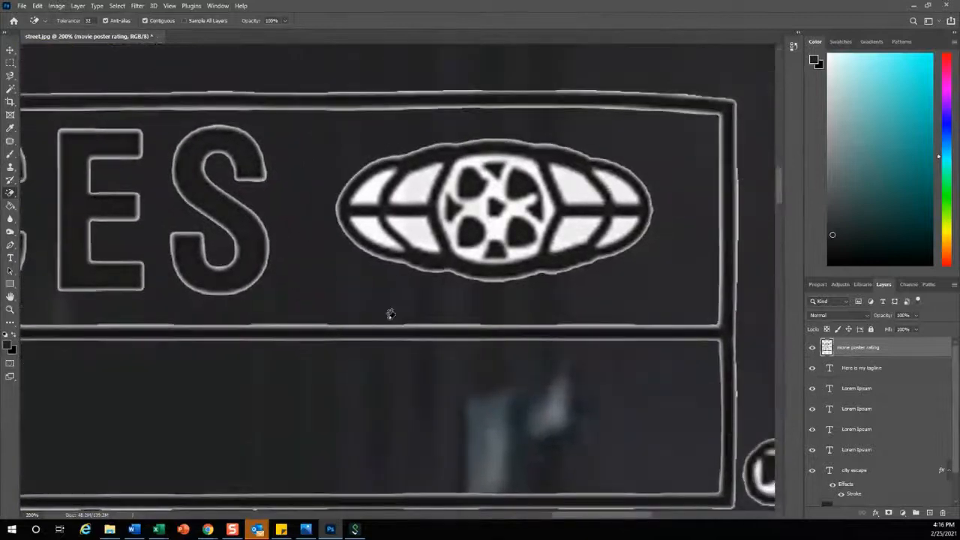
left_click(363, 189)
left_click(371, 226)
left_click(423, 231)
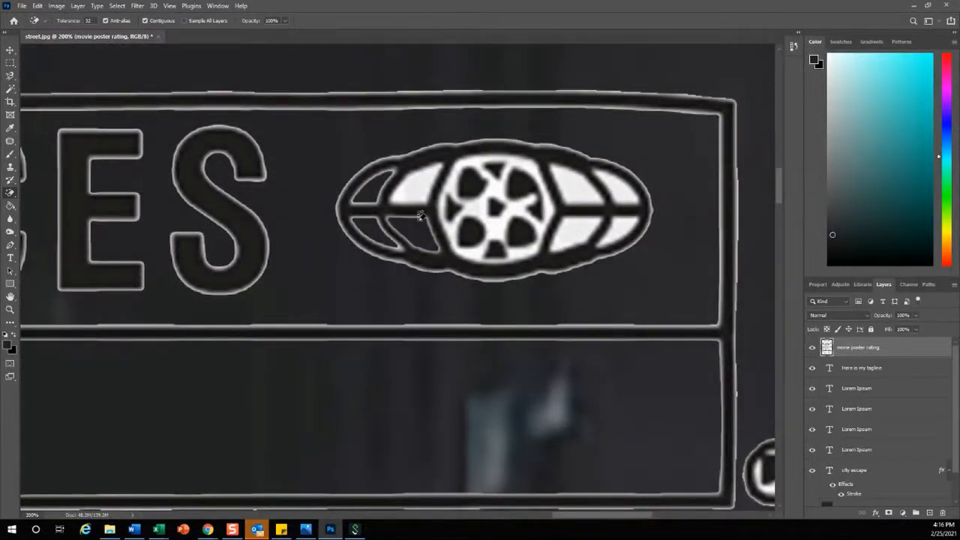
left_click(417, 178)
left_click(480, 217)
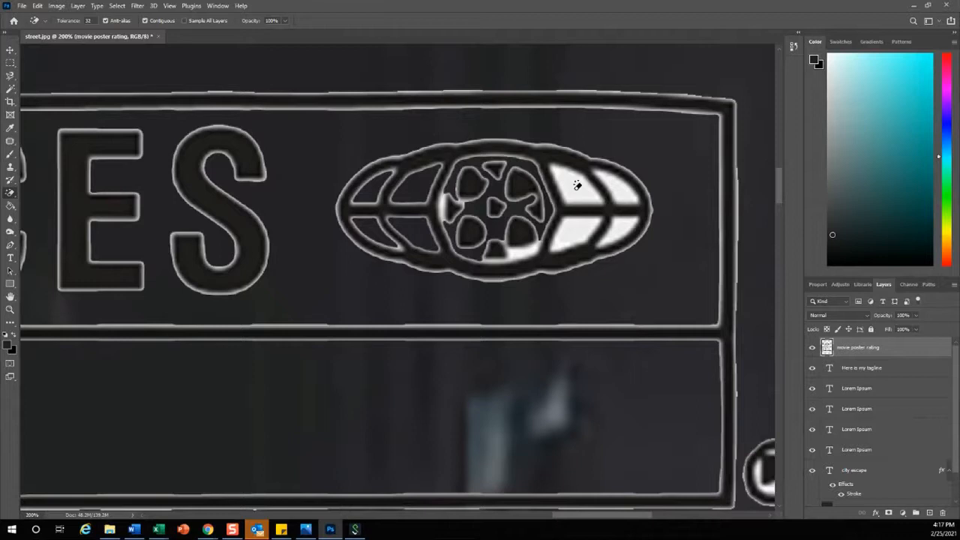
left_click(575, 187)
left_click(575, 225)
left_click(574, 228)
left_click(522, 252)
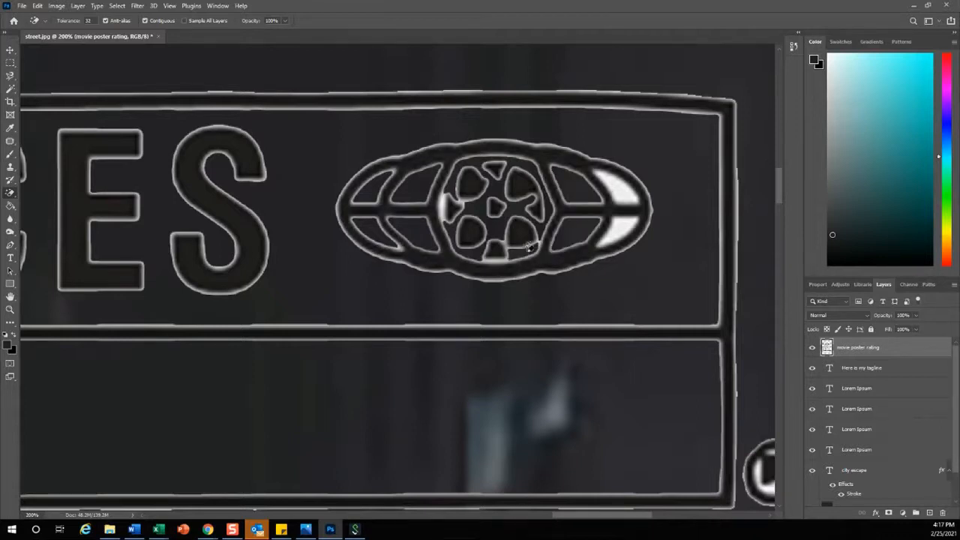
left_click(622, 225)
left_click(619, 200)
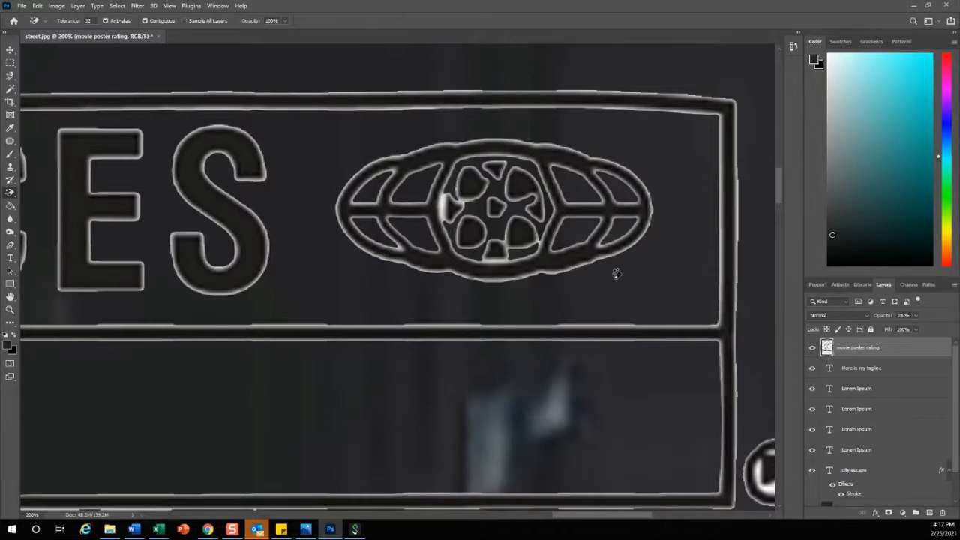
Select the PG, PG-13, R and NC-17 ratings with a rectangular marquee and delete them from the rating layer
left_click(10, 309)
left_click(247, 276, "alt")
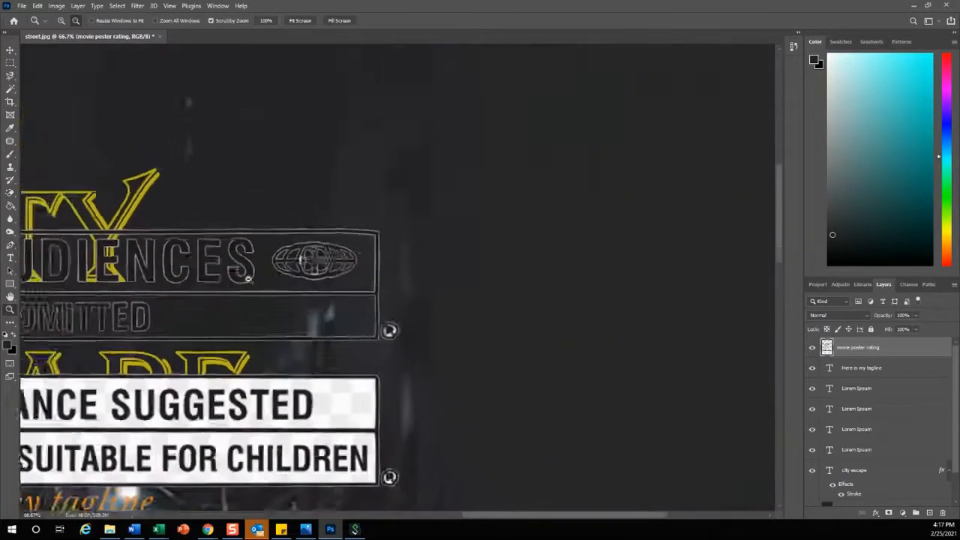
left_click(247, 277, "alt")
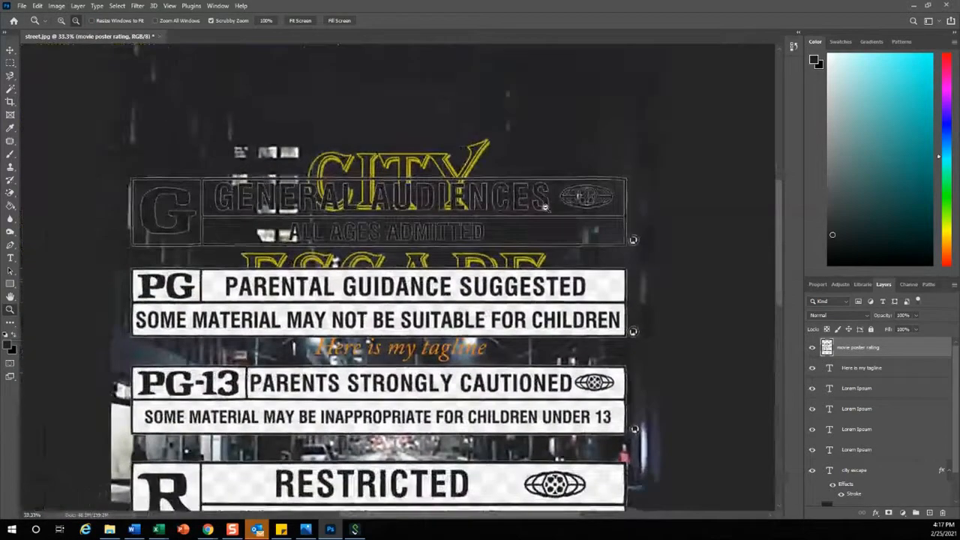
left_click_drag(241, 295, 259, 136)
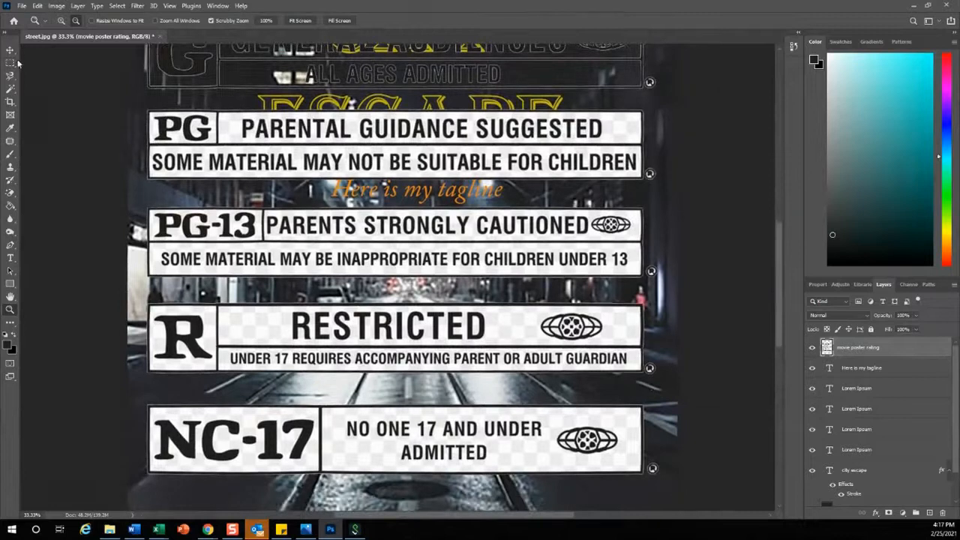
left_click(13, 66)
left_click_drag(135, 99, 676, 498)
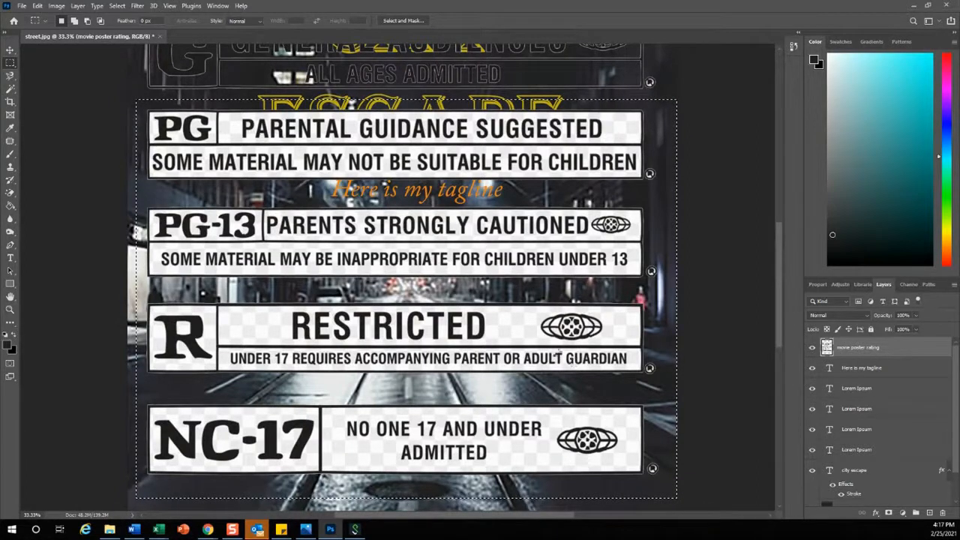
key("Delete")
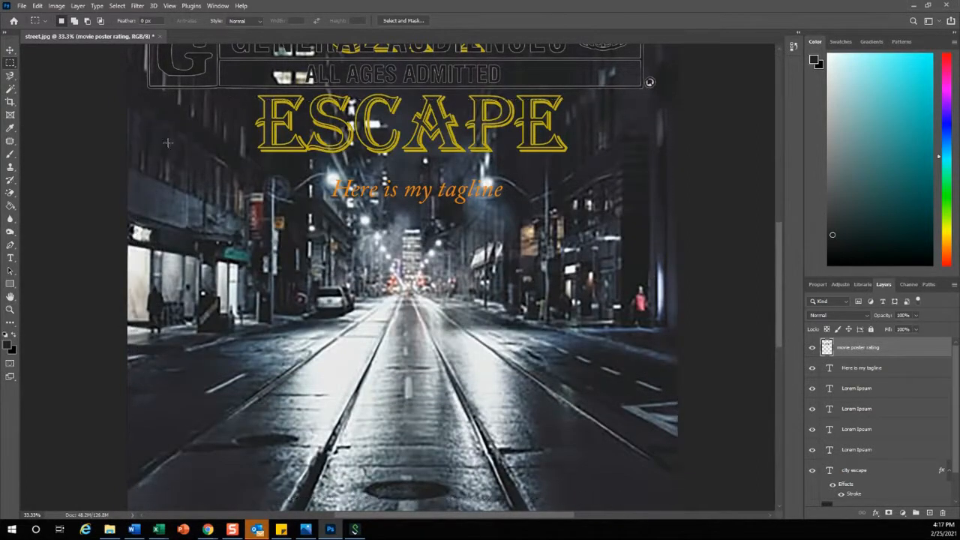
Move the General Audiences rating down onto the street below the tagline and invert its colors
left_click_drag(233, 87, 238, 250)
left_click(10, 49)
left_click_drag(435, 219, 431, 449)
left_click_drag(504, 442, 502, 237)
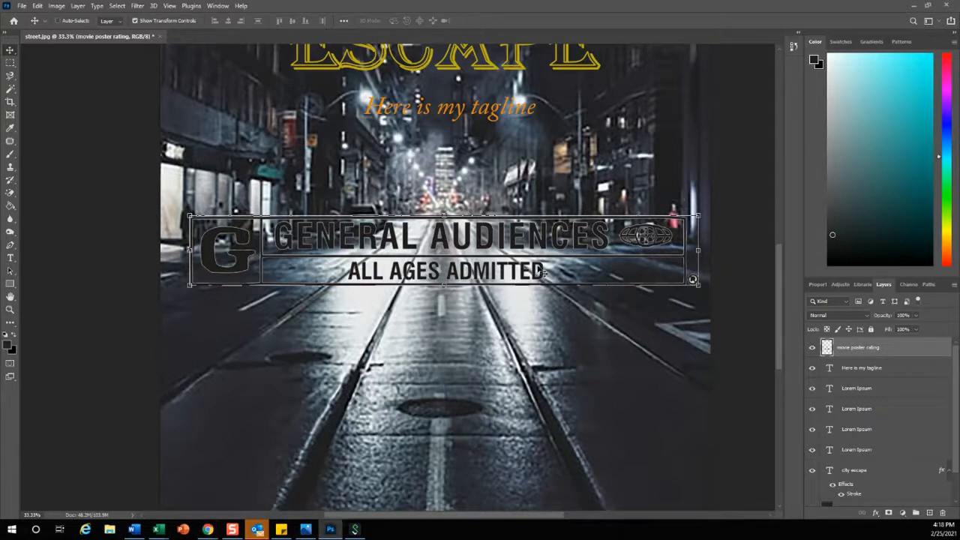
key("ctrl+i")
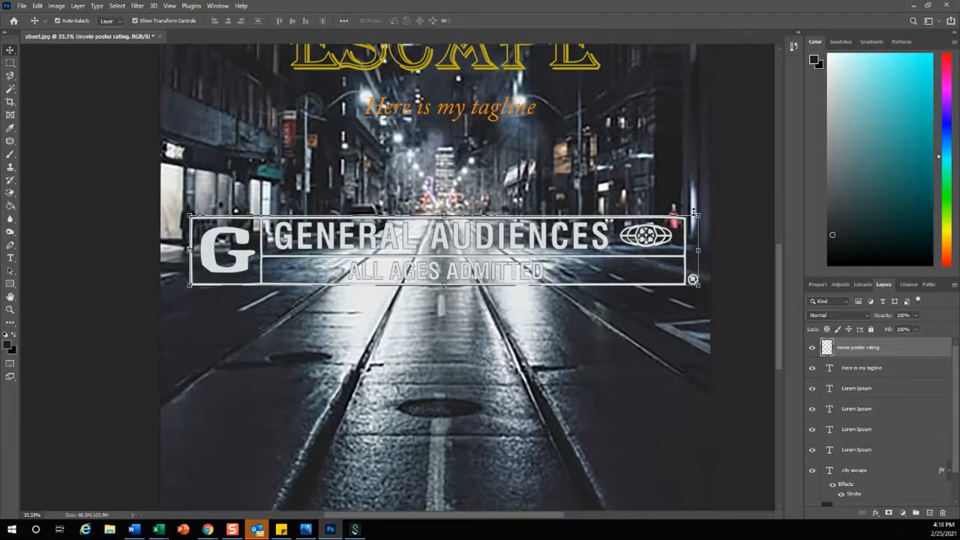
Scale the General Audiences rating down proportionally to about 42% and place it in the poster's lower-right corner
left_click_drag(692, 280, 584, 283)
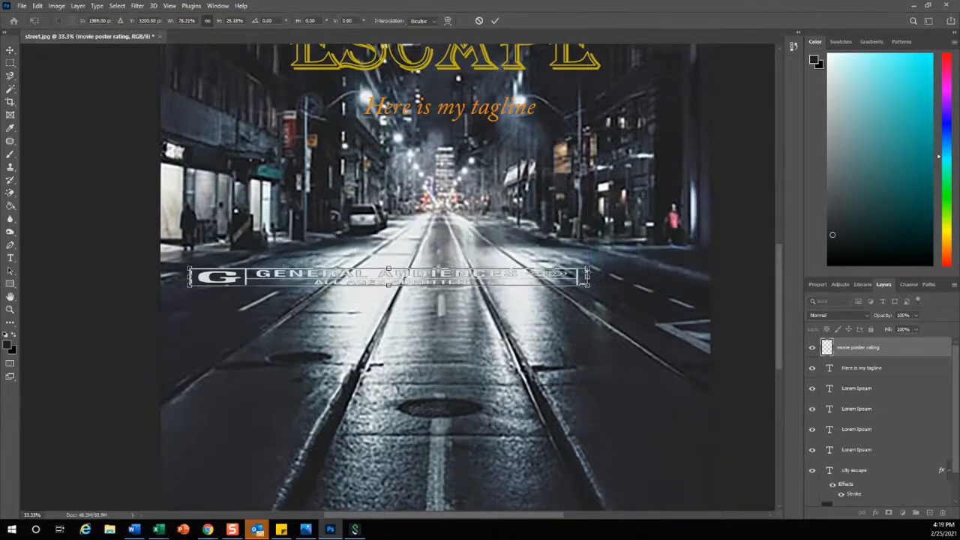
key("ctrl+z")
left_click_drag(692, 279, 325, 285)
left_click_drag(259, 281, 481, 443)
scroll(482, 432, "down", 1)
scroll(482, 433, "down", 3)
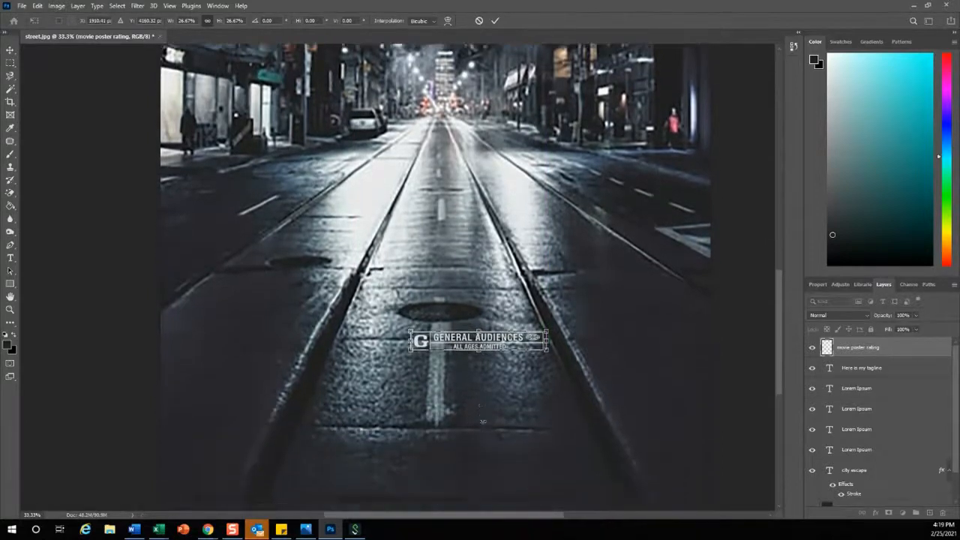
left_click_drag(475, 313, 623, 445)
left_click_drag(562, 430, 489, 394)
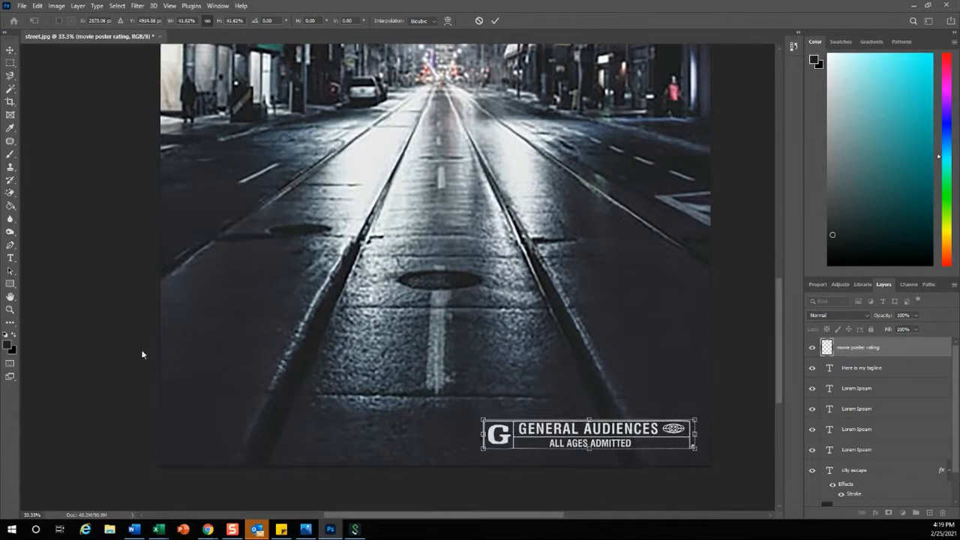
key("Return")
Save the poster as a layered Photoshop file named Firstname_lastname_movieposter in the Chantilly HS 2020-2021 folder
left_click(9, 310)
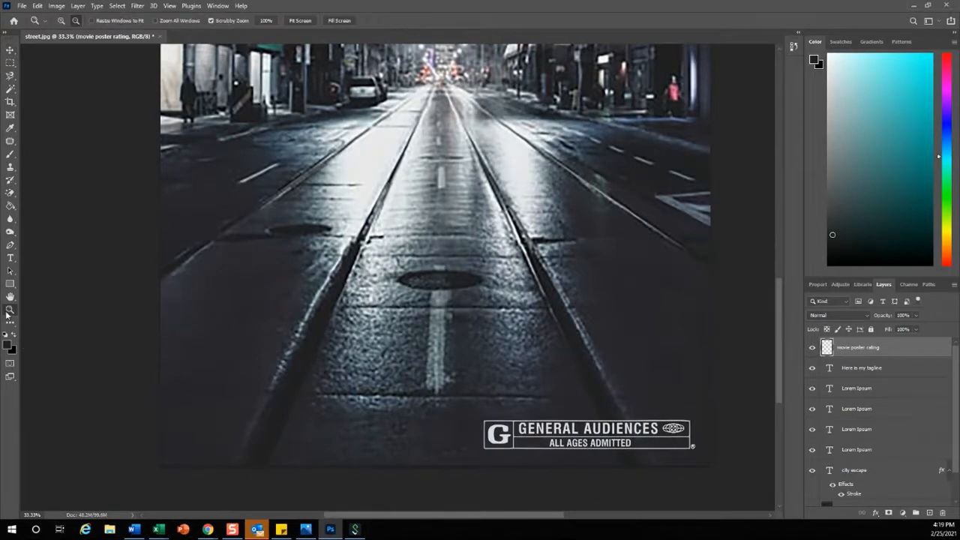
left_click(388, 298)
left_click(403, 289)
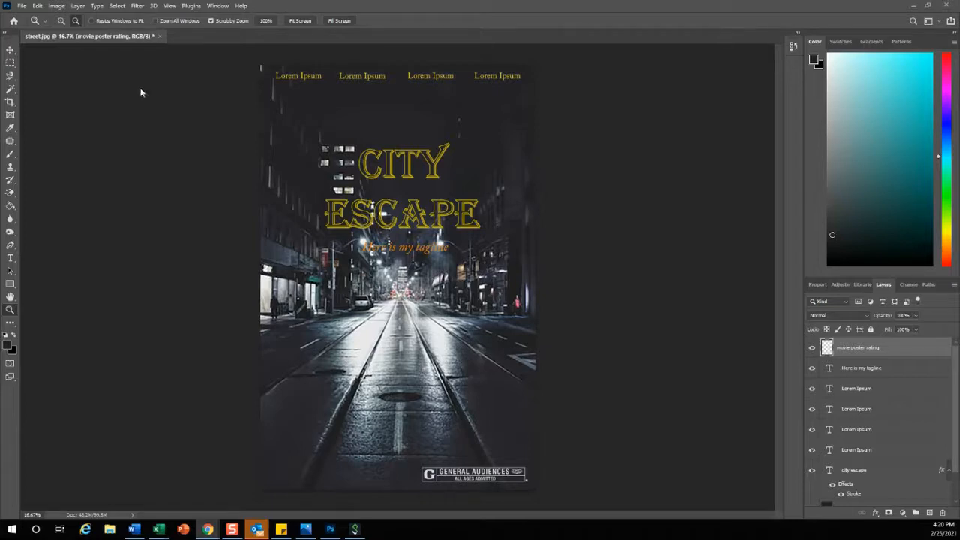
left_click(24, 6)
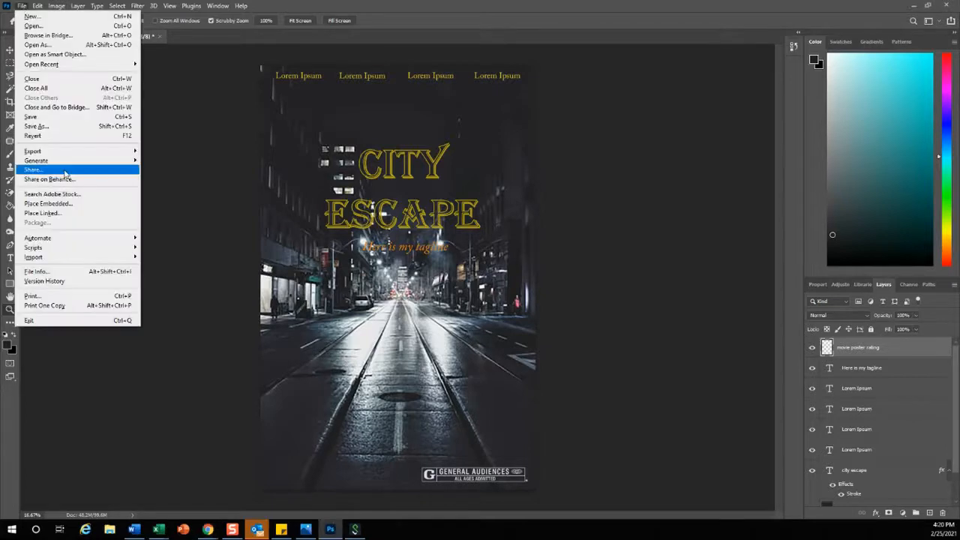
left_click(57, 127)
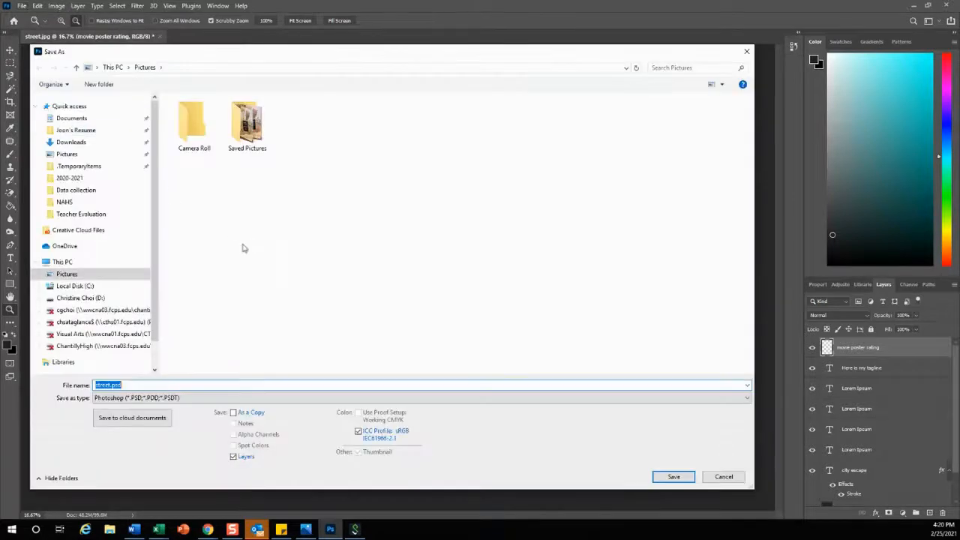
left_click(116, 299)
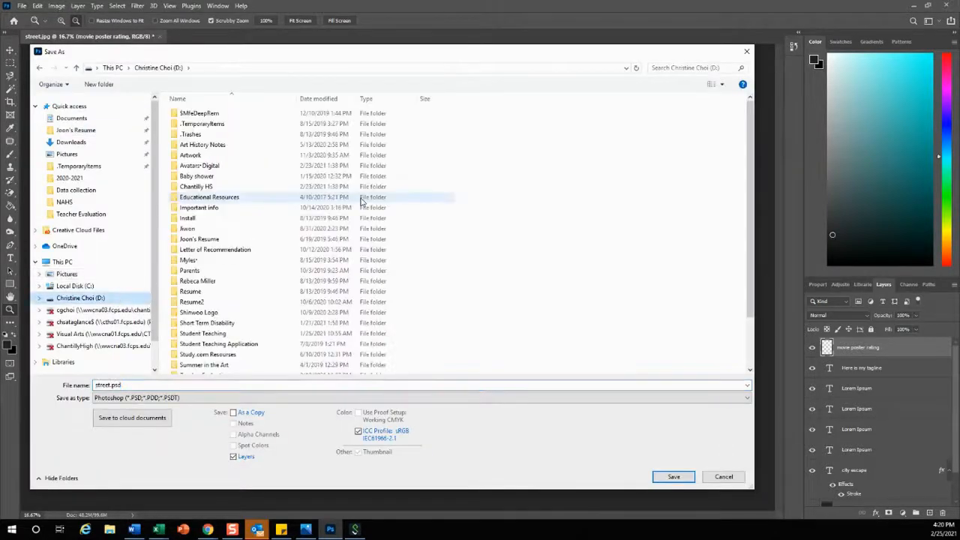
double_click(235, 188)
double_click(236, 124)
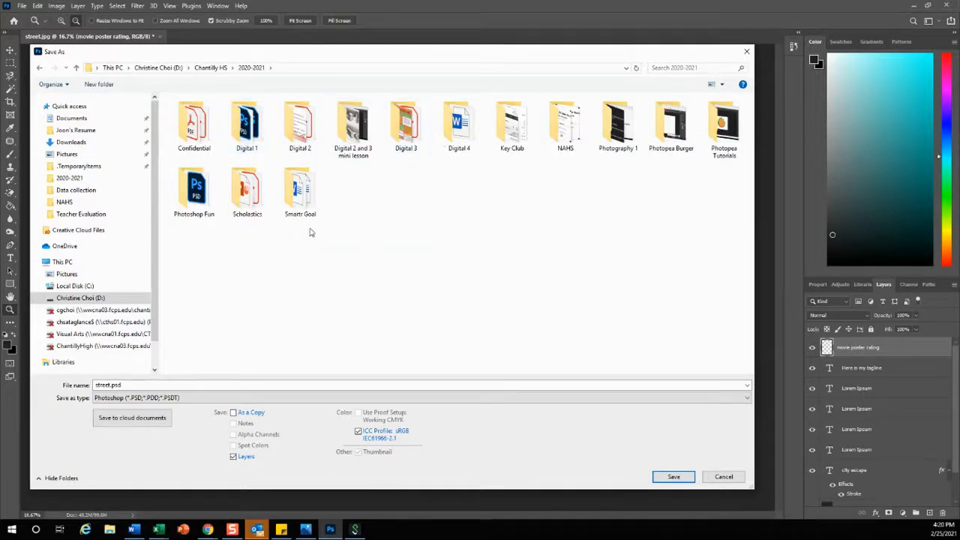
left_click(211, 385)
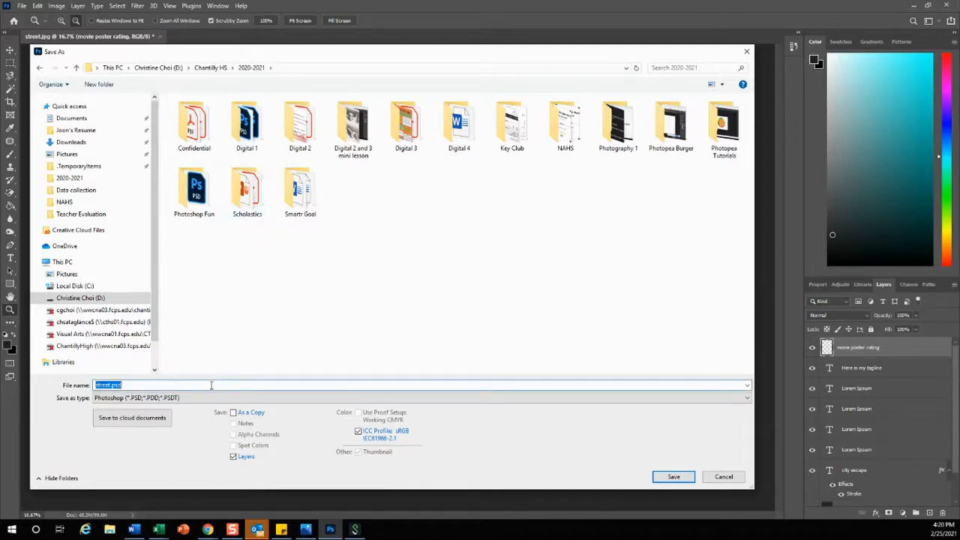
type("Firstname_lastname_movieposter")
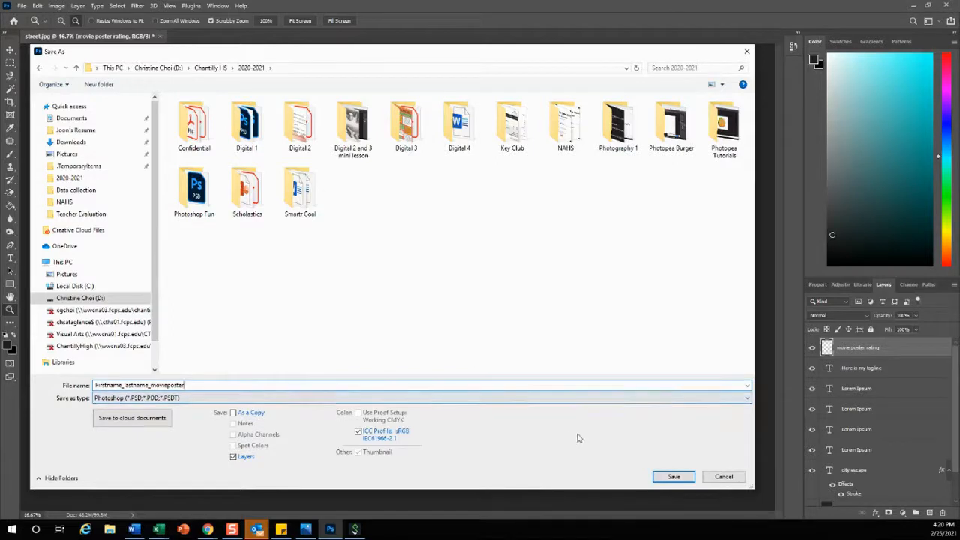
left_click(675, 478)
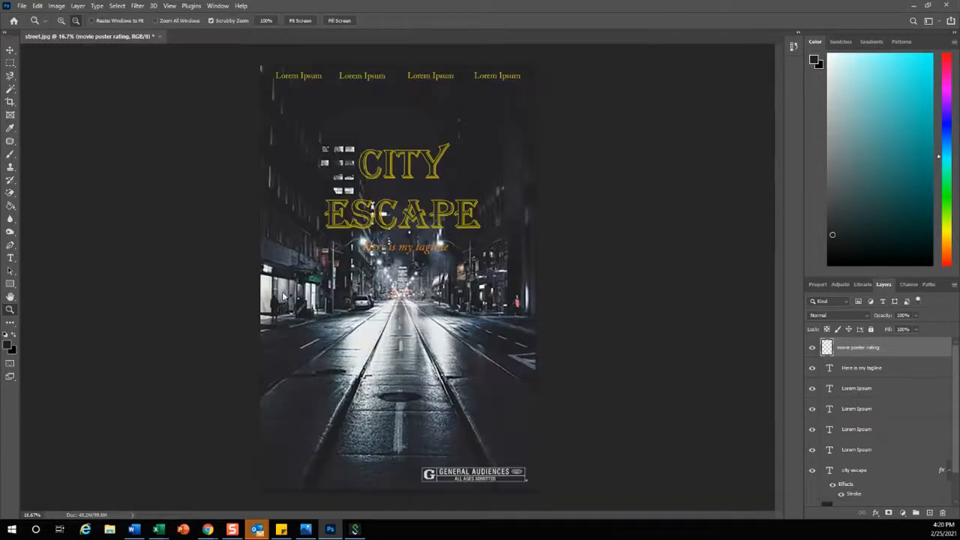
left_click(22, 6)
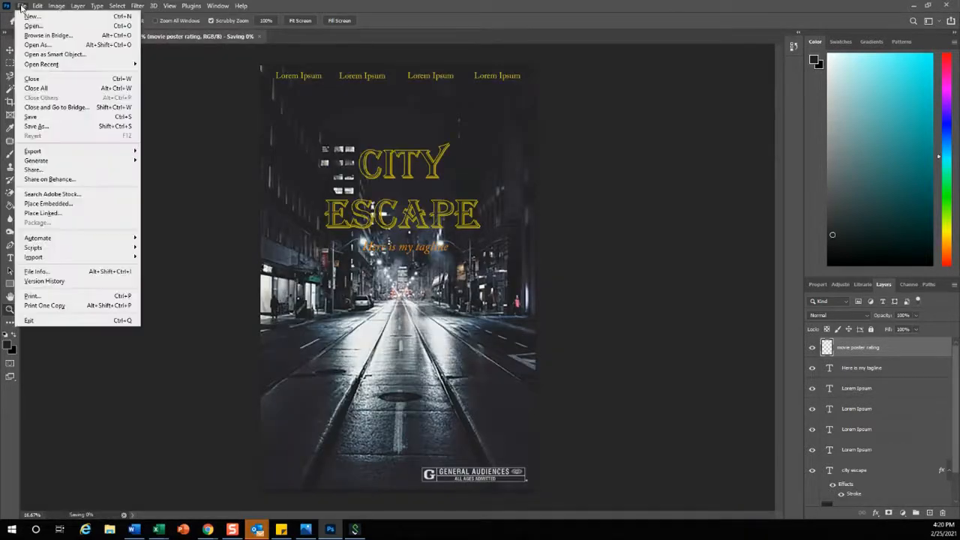
left_click(39, 128)
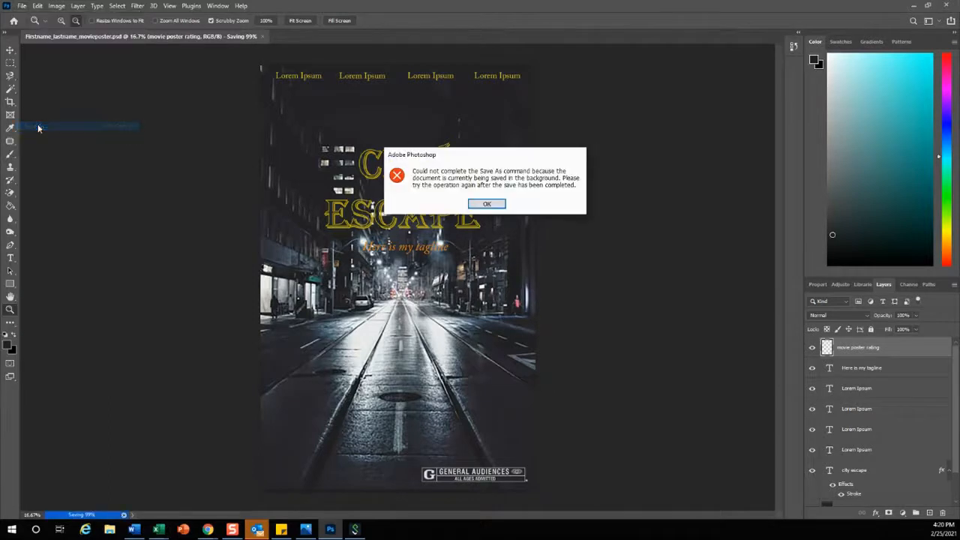
left_click(495, 203)
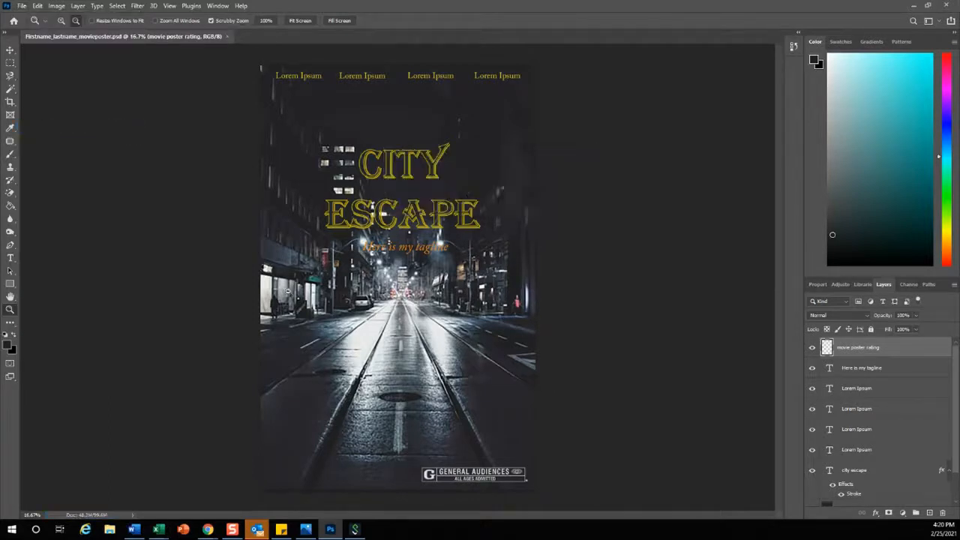
Save a JPEG version of the poster as Firstname_lastname_movieposter.jpg in the 2020-2021 folder at Maximum quality 12
left_click(22, 6)
left_click(44, 124)
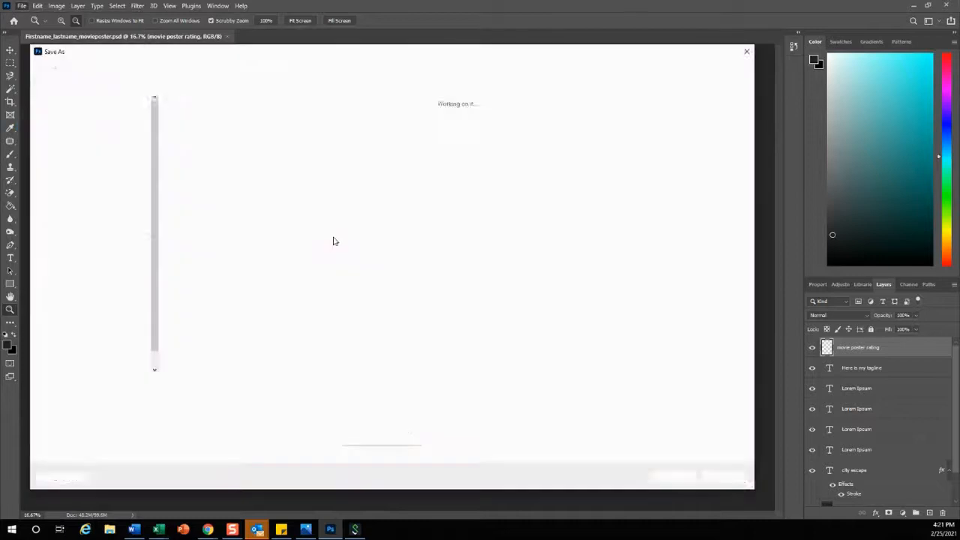
left_click(168, 399)
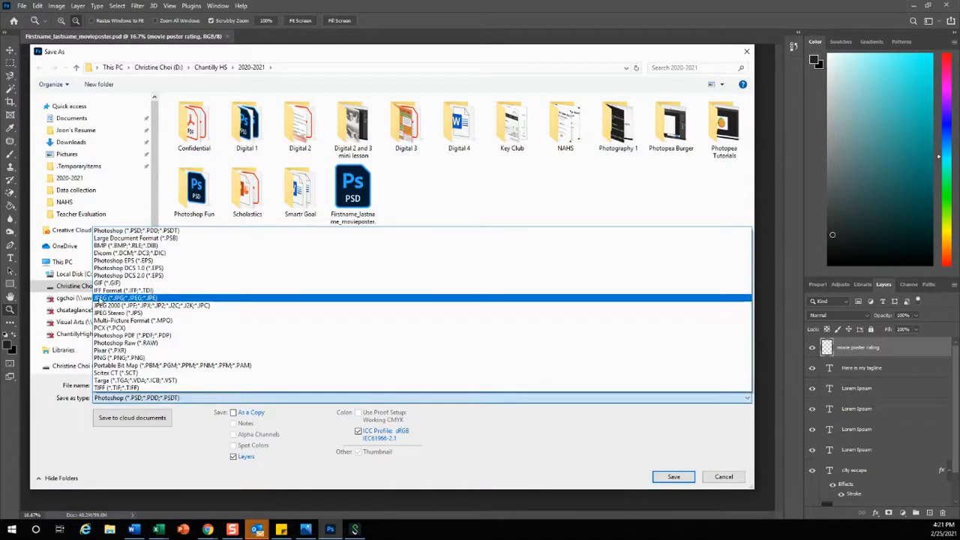
left_click(110, 299)
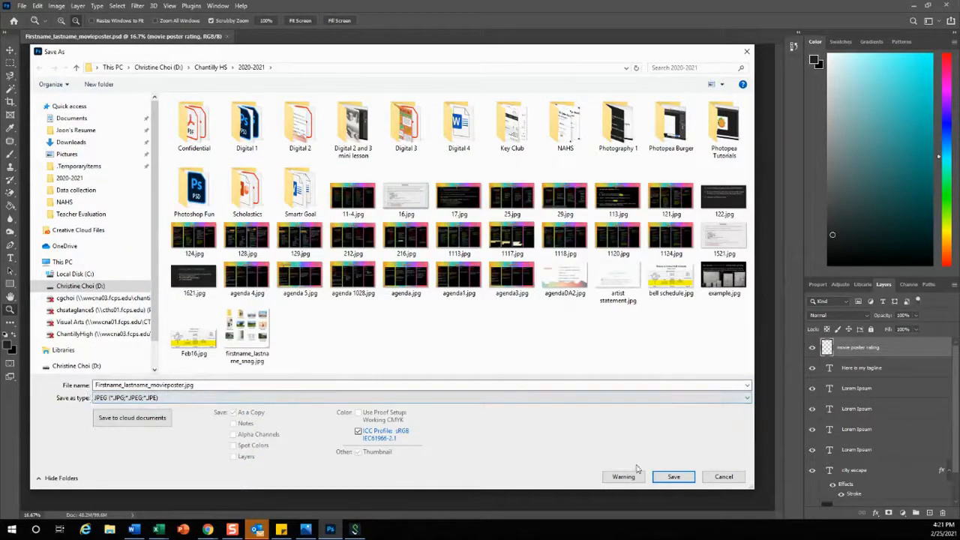
left_click(679, 476)
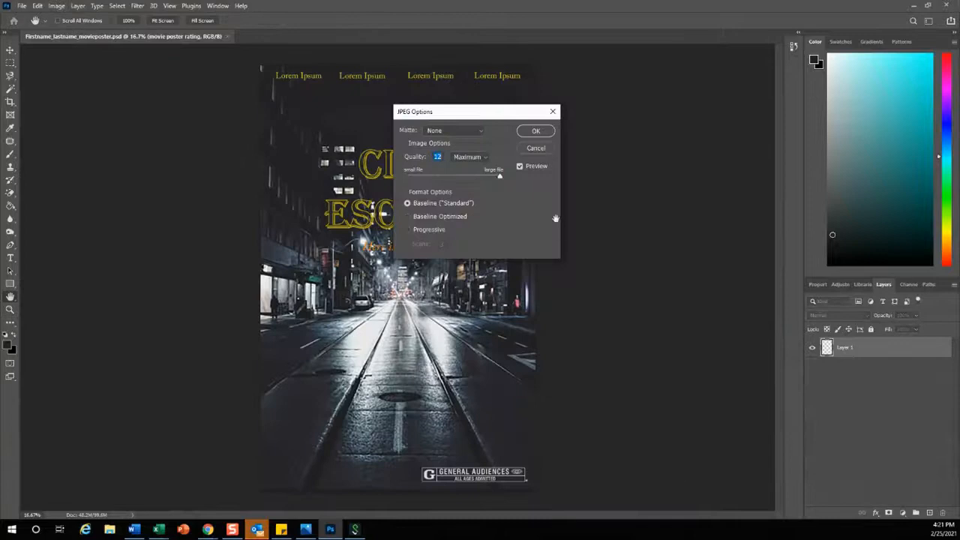
left_click(535, 131)
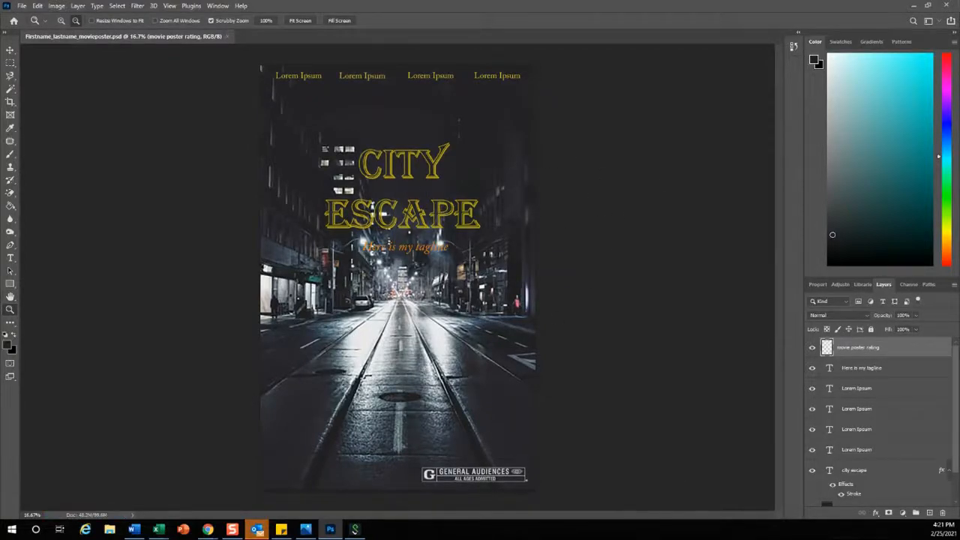
Switch to Google Classroom in the browser and review the Movie Poster Project (UPLOAD FINAL HERE) requirements
left_click_drag(959, 172, 315, 1)
scroll(437, 263, "up", 1)
scroll(437, 263, "up", 1)
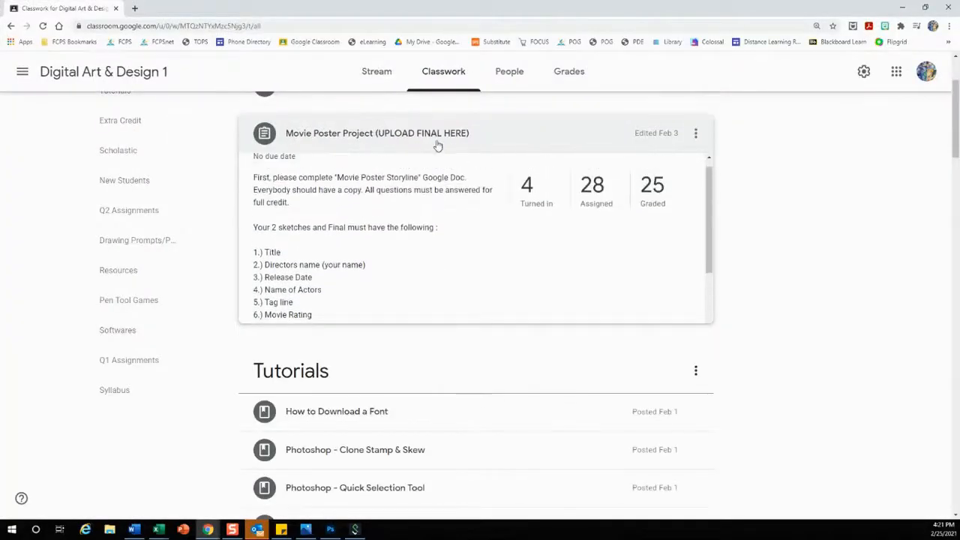
scroll(654, 221, "up", 1)
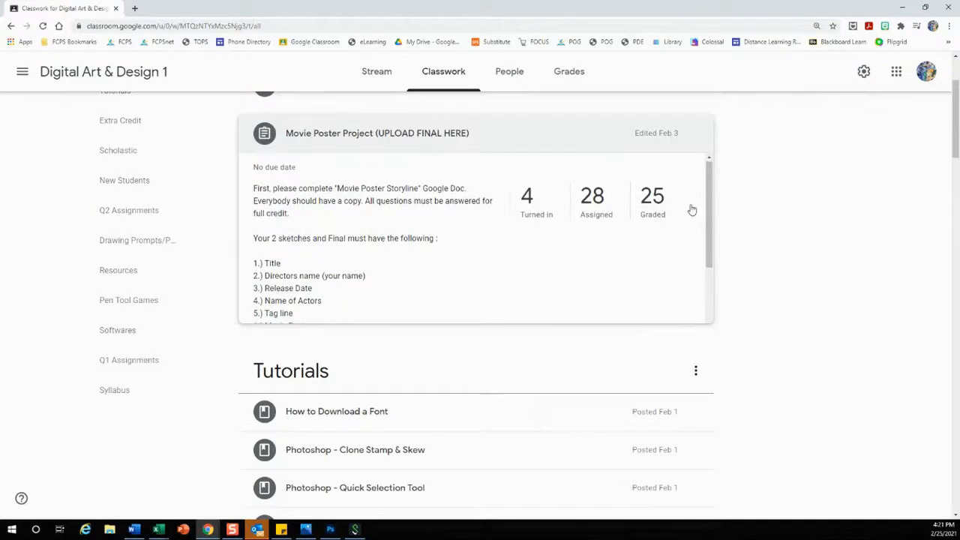